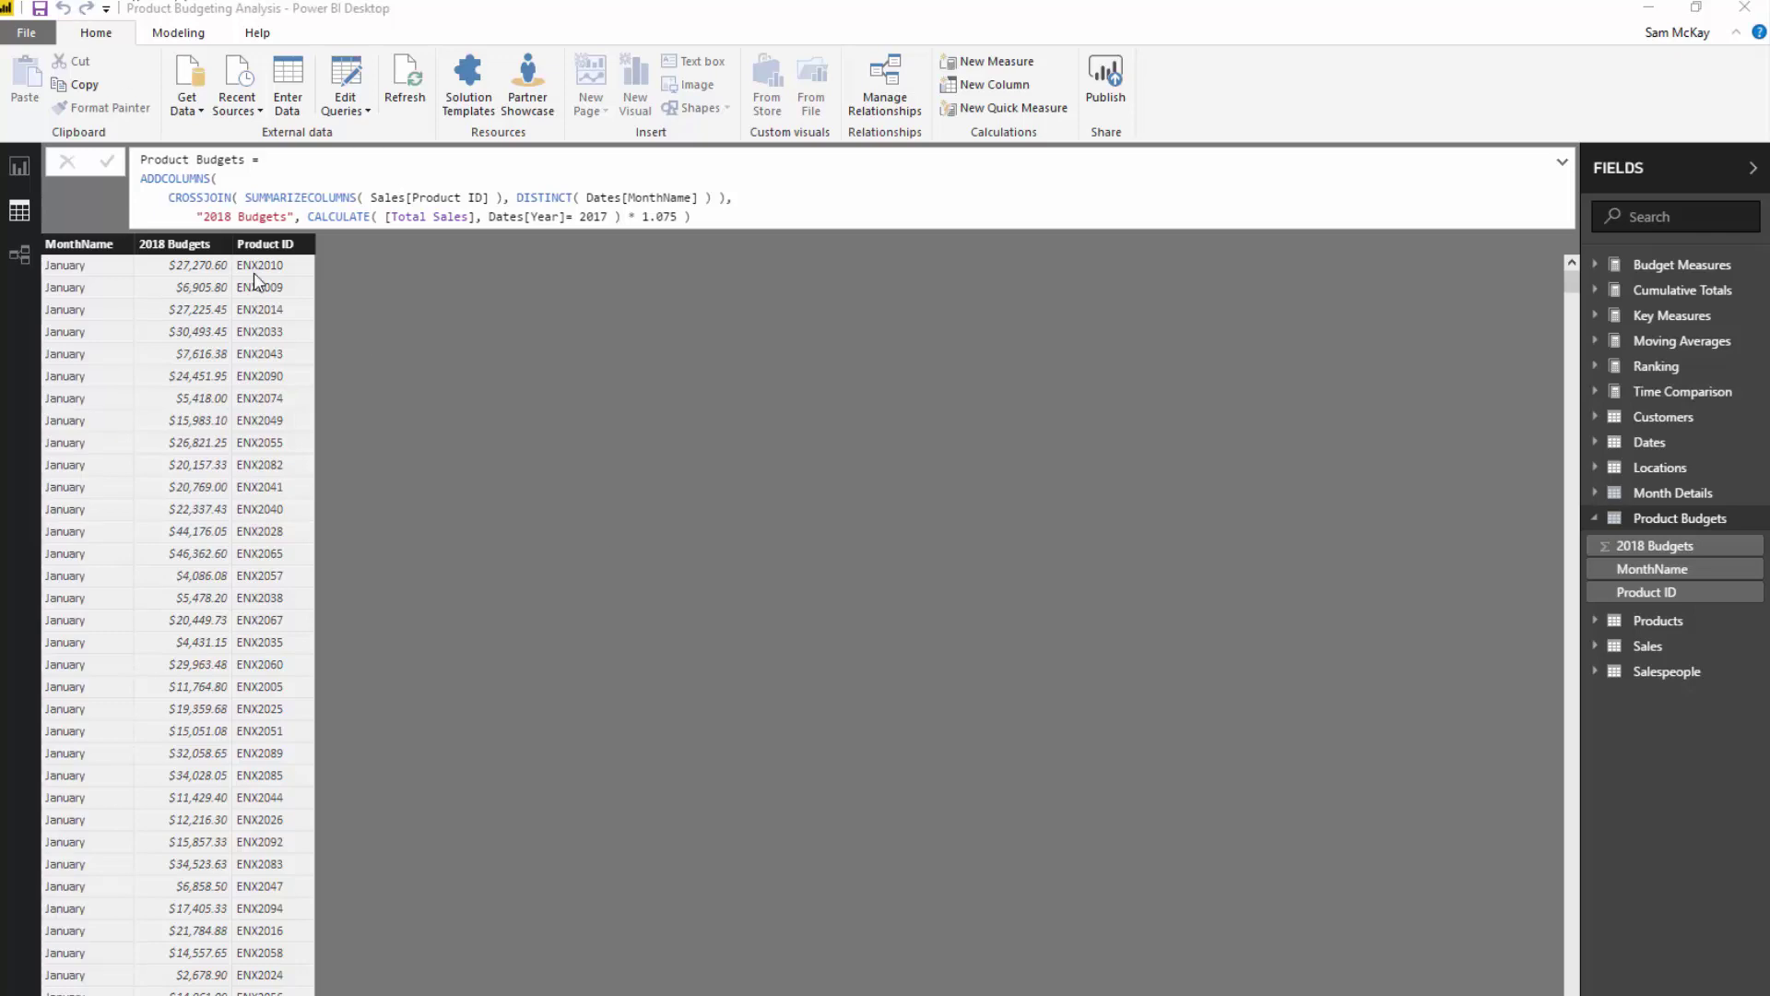
# Step: On the report, tick Products 19, 20 and 21 in the Product Selection slicer
pyautogui.click(16, 169)
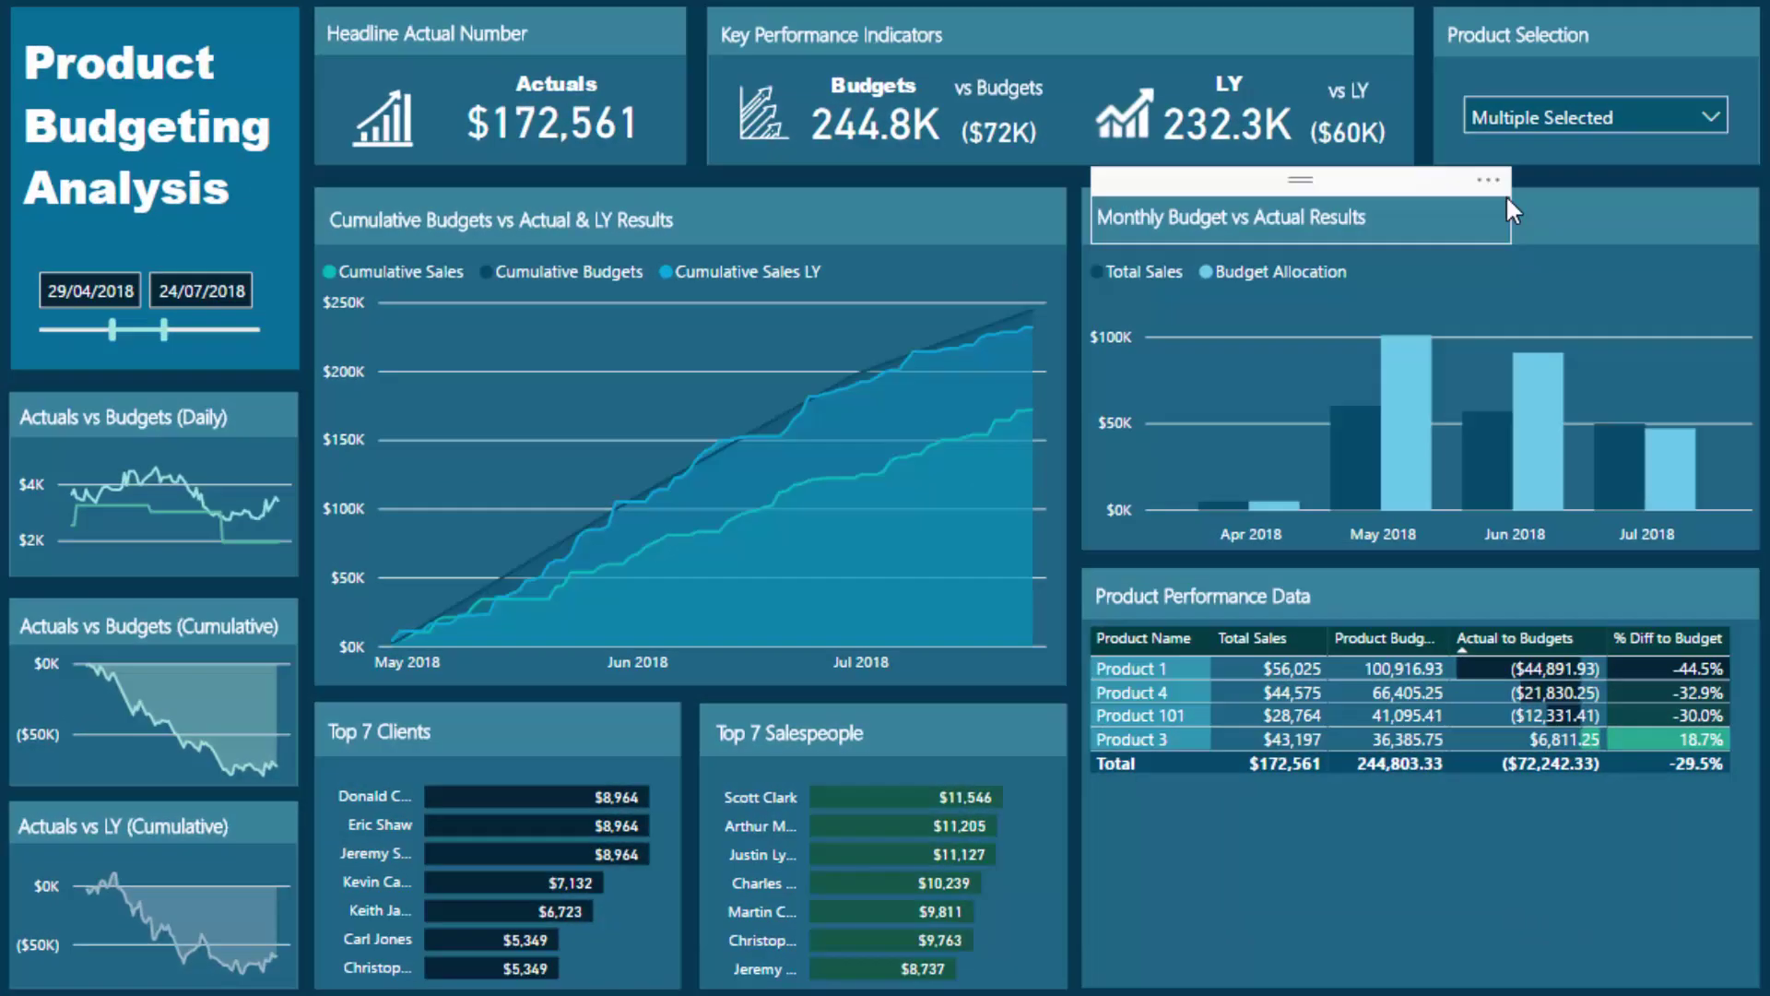
pyautogui.click(1624, 116)
pyautogui.scroll(-3, 1501, 341)
pyautogui.scroll(-2, 1501, 343)
pyautogui.click(1487, 290)
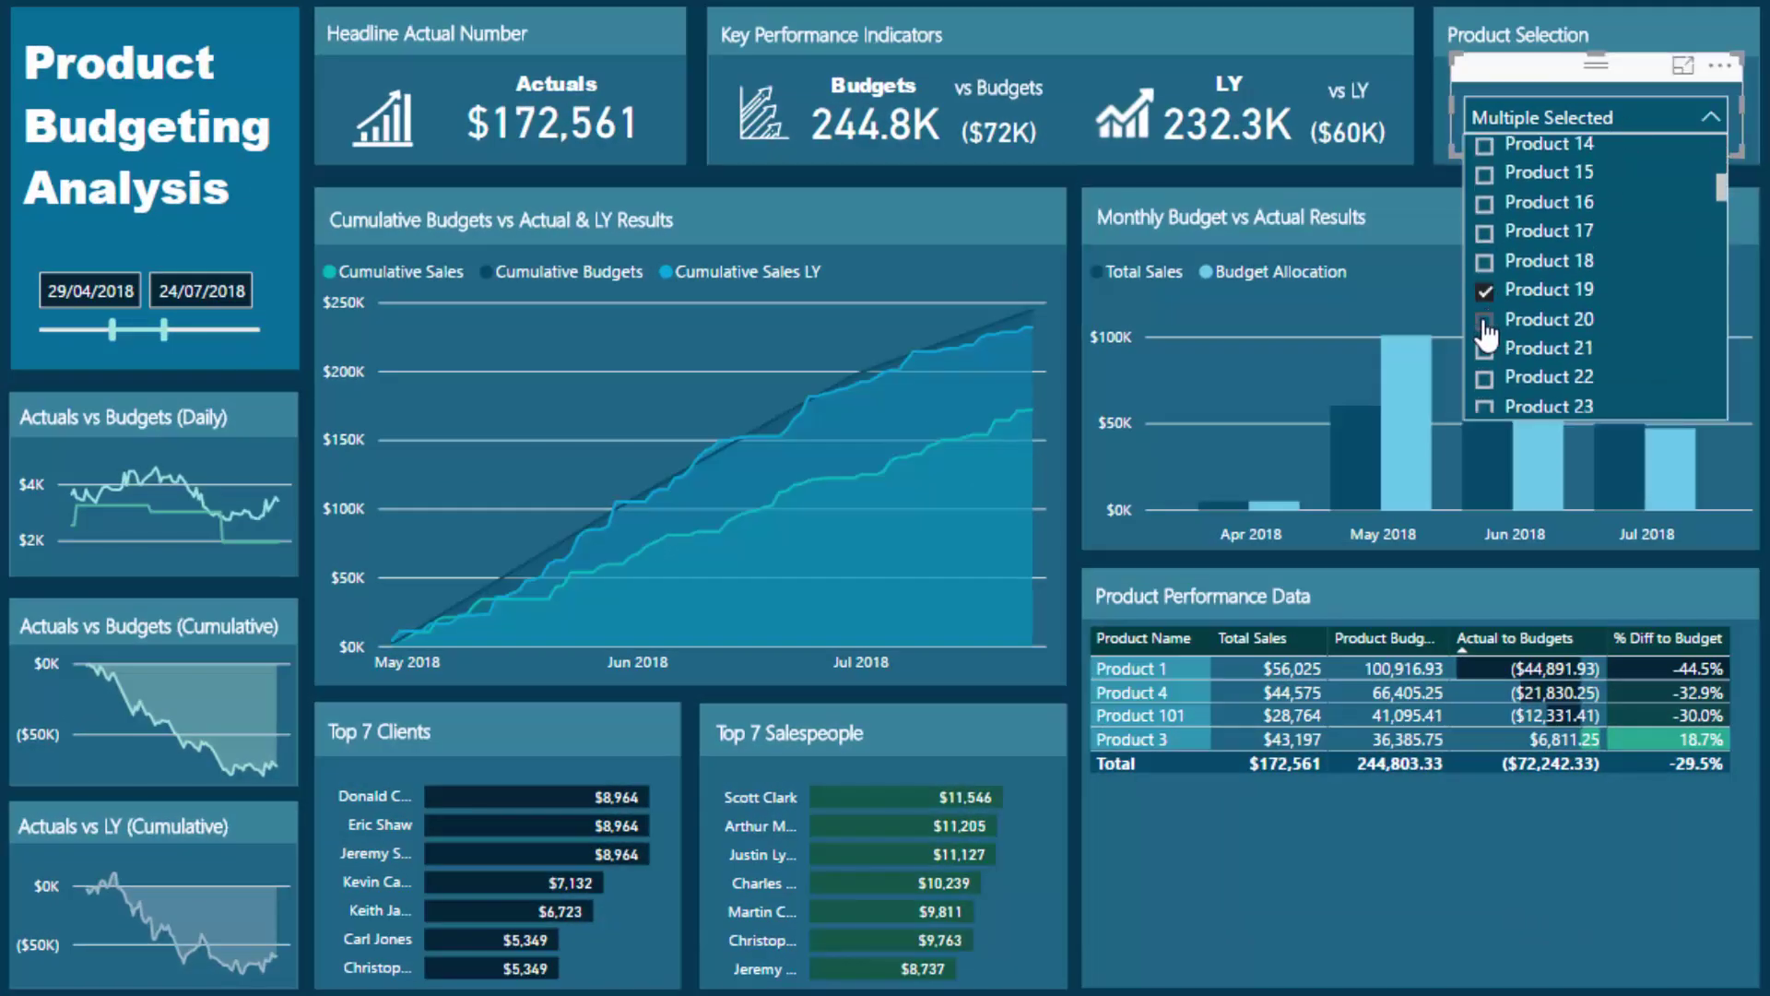
pyautogui.click(1488, 320)
pyautogui.click(1486, 350)
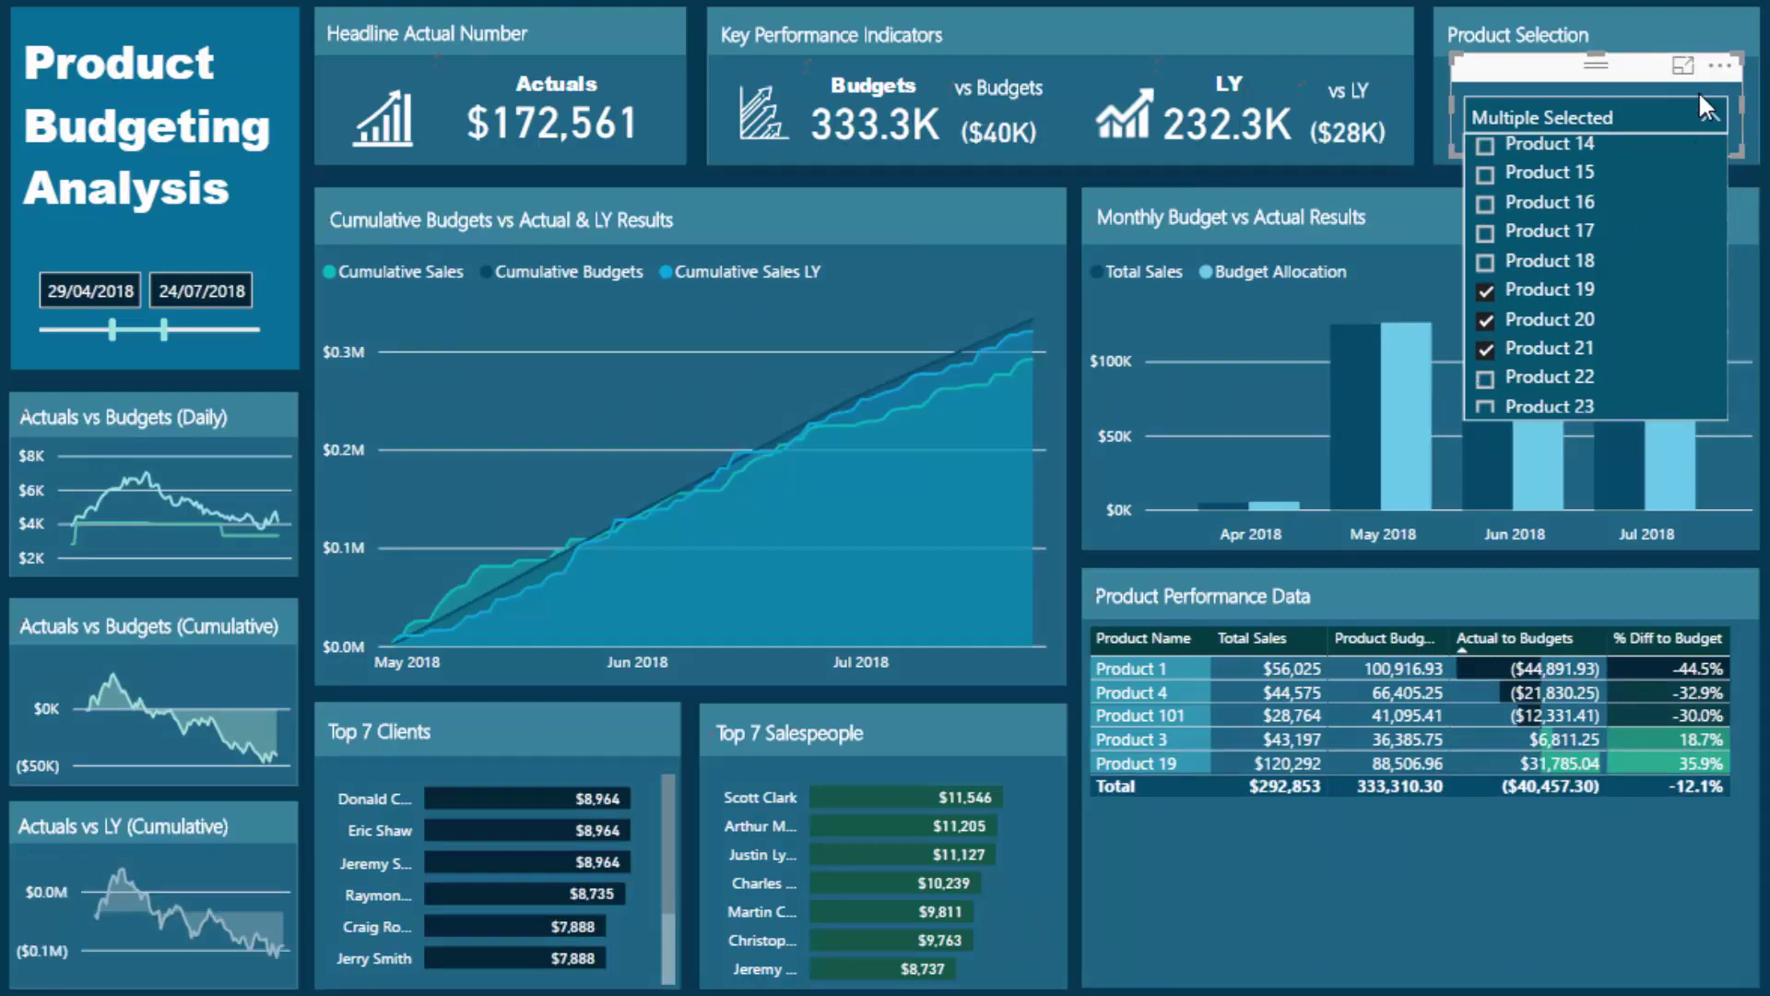
pyautogui.click(1713, 116)
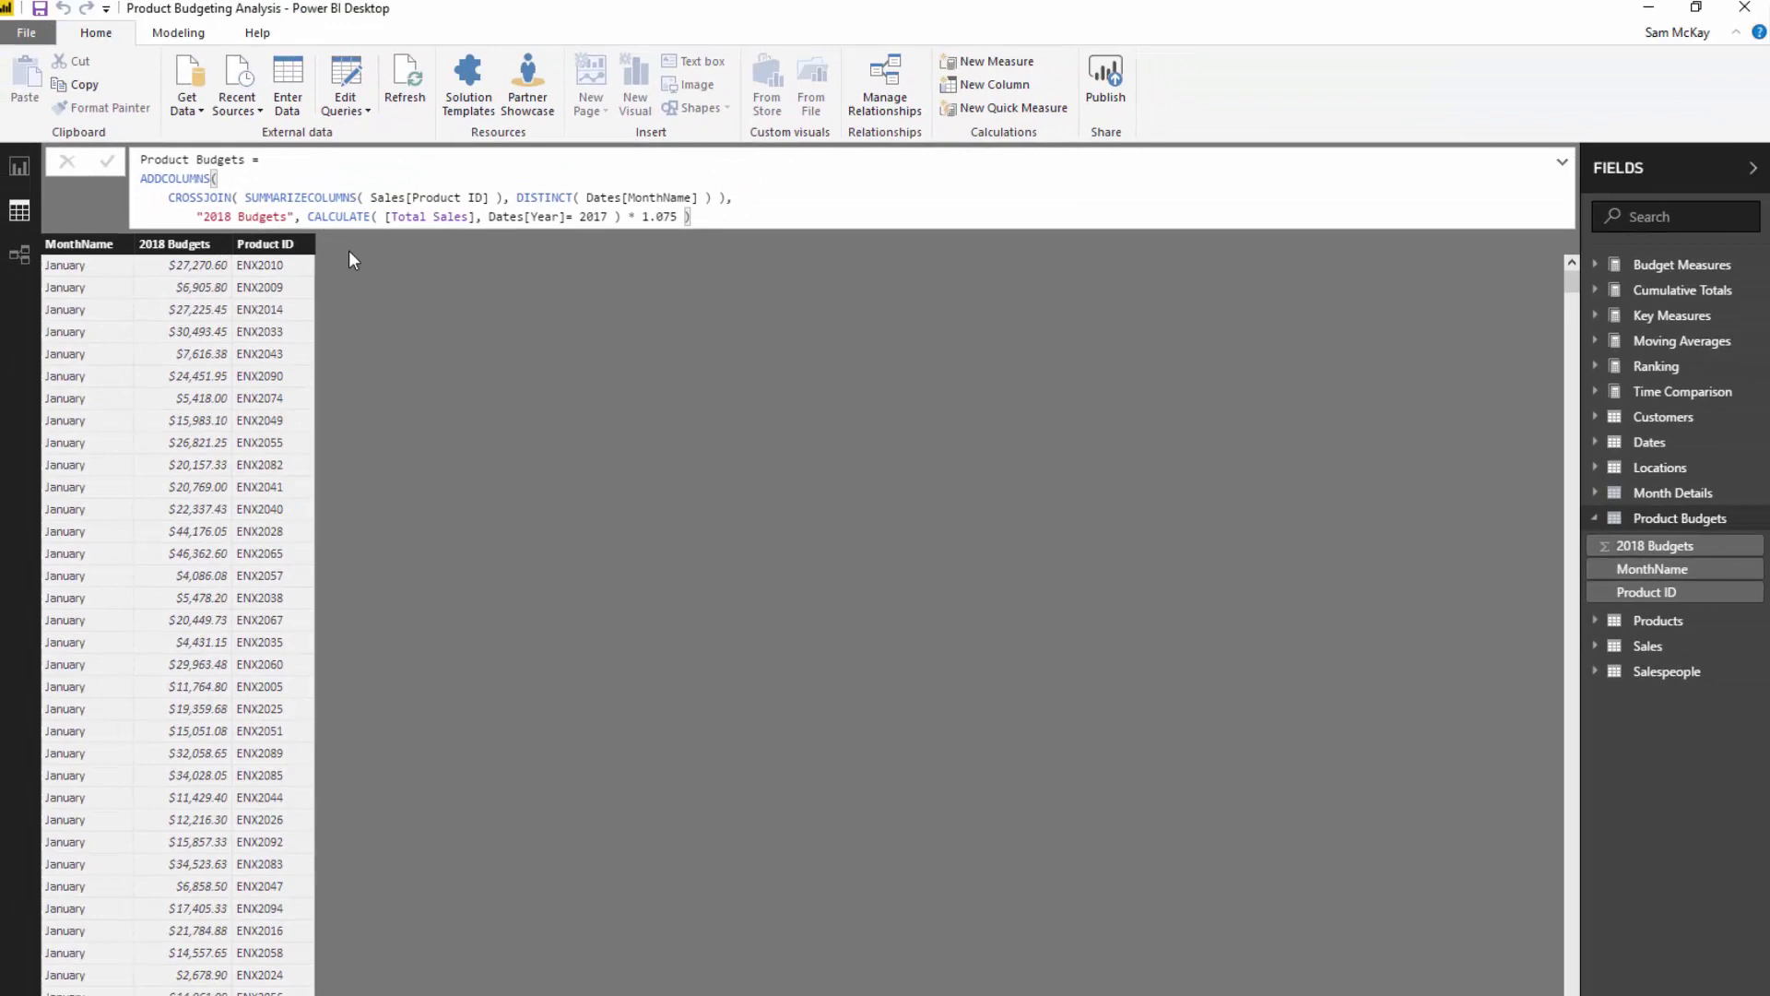
pyautogui.moveTo(710, 216); pyautogui.dragTo(64, 156)
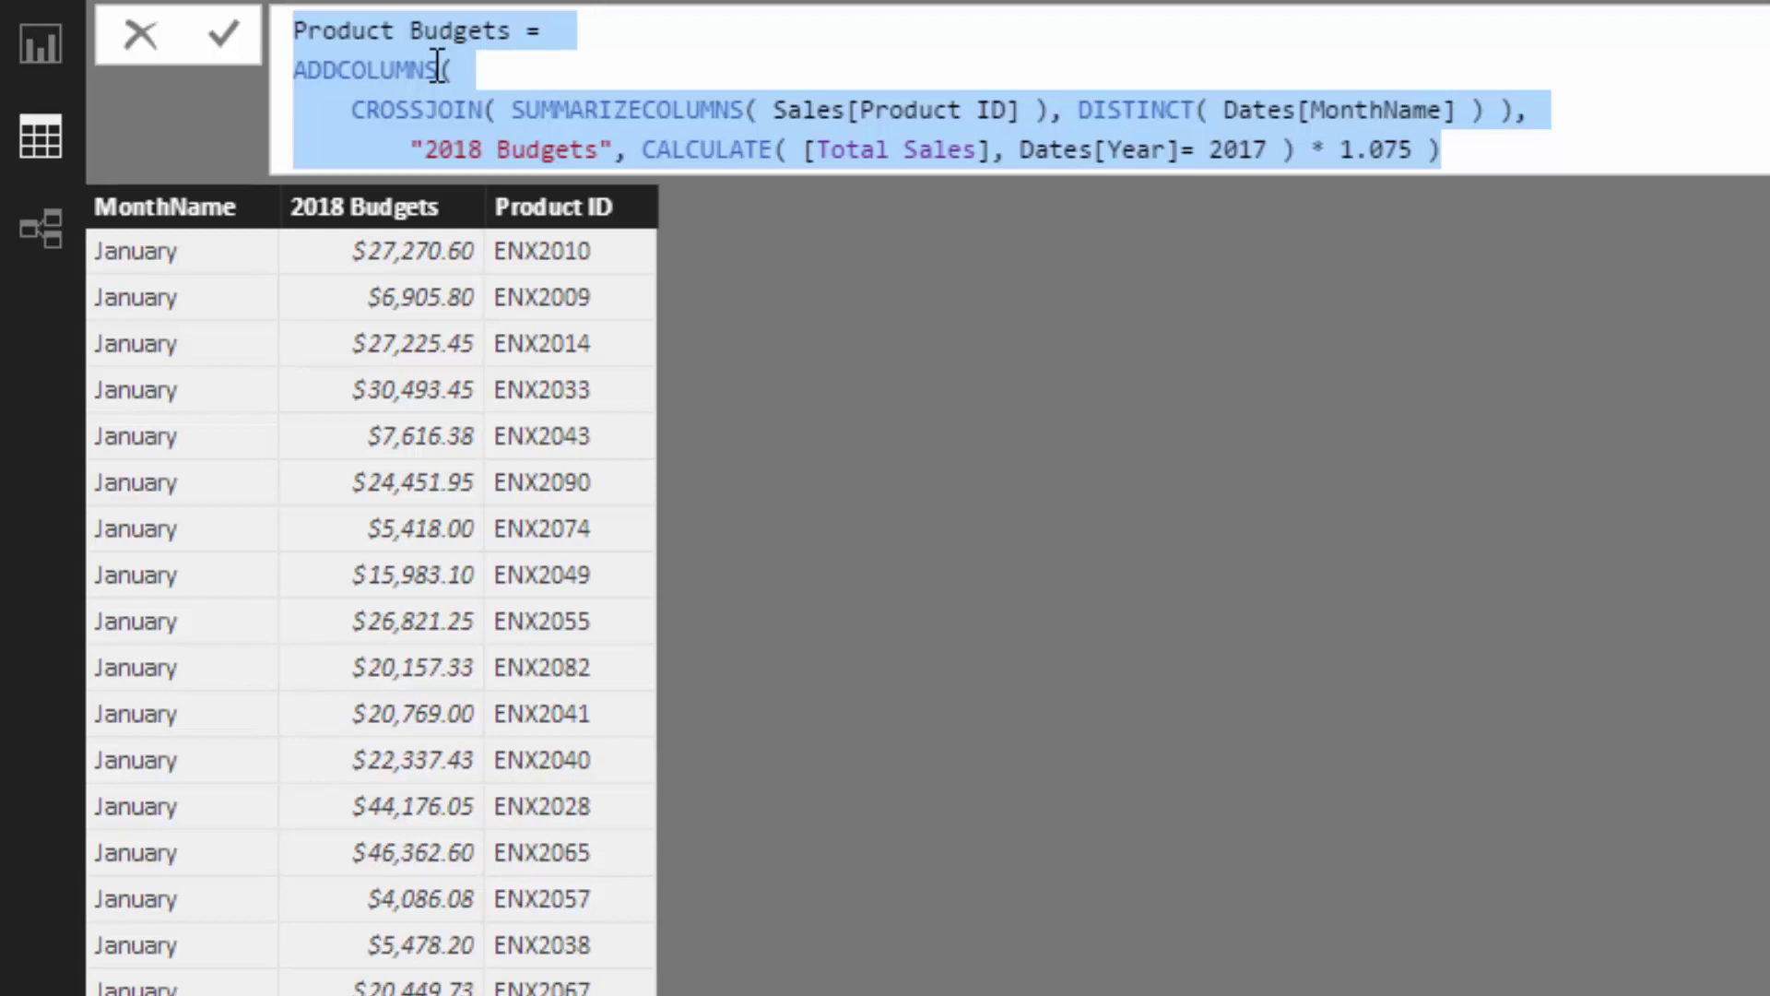
pyautogui.click(735, 118)
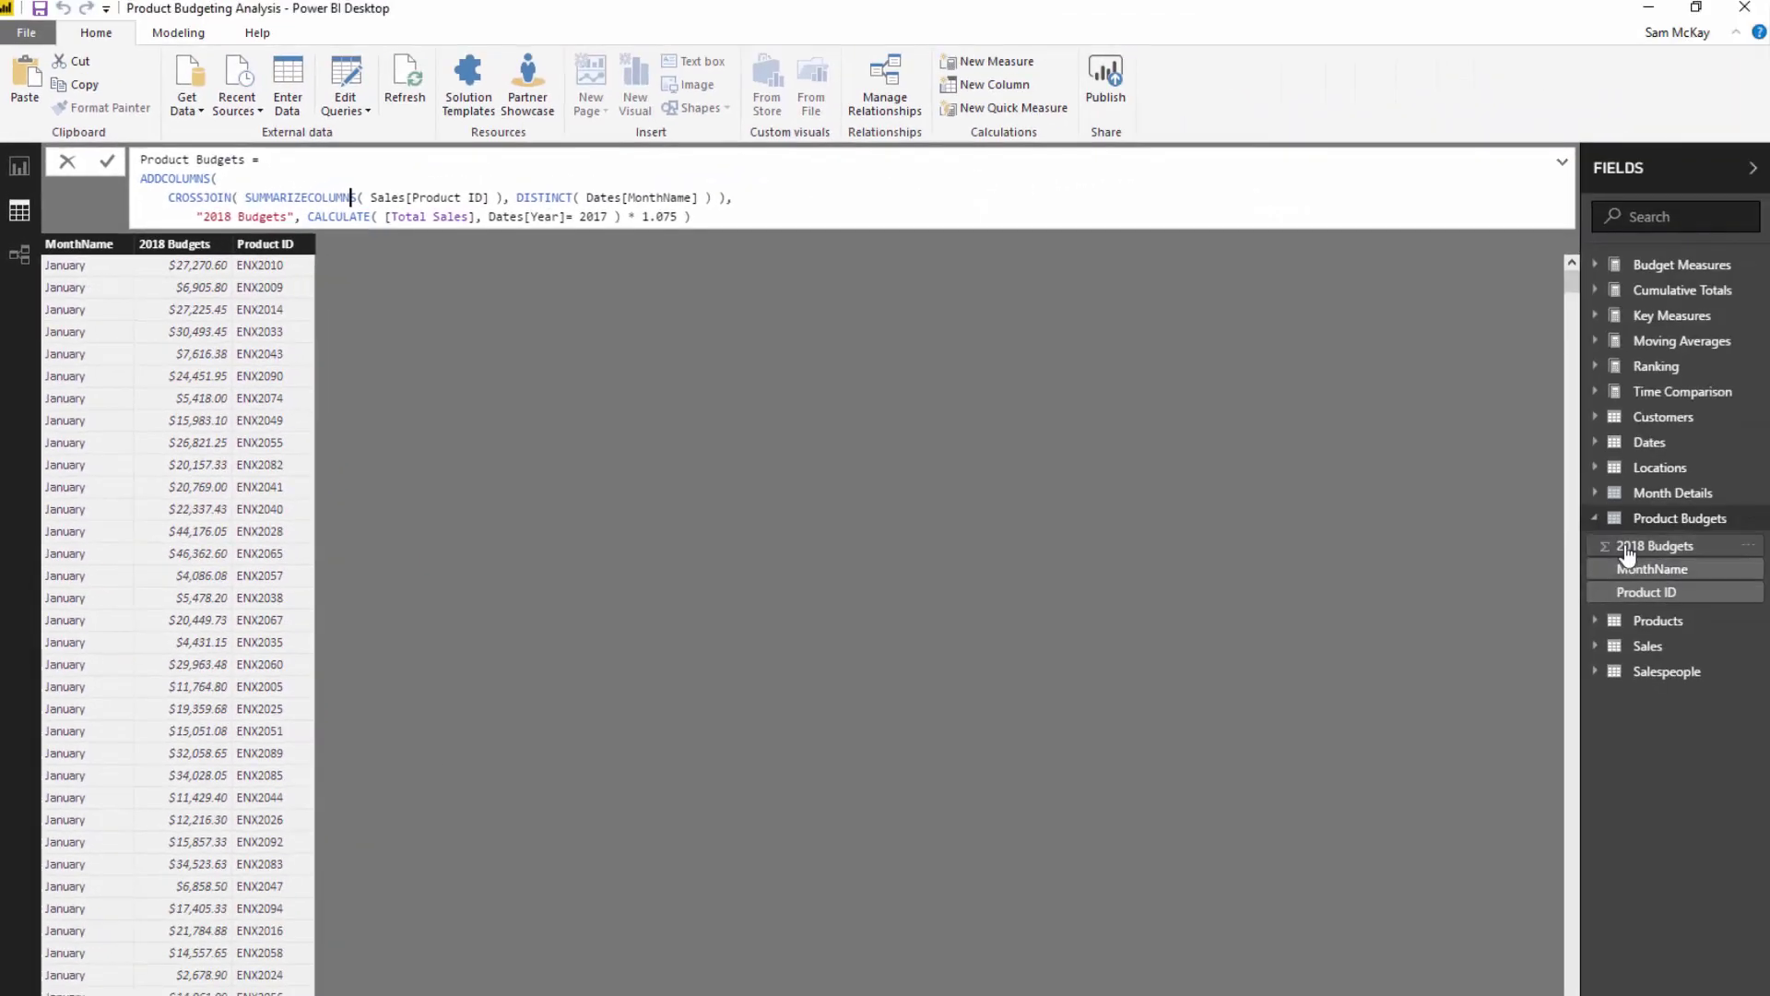
# Step: Switch the ribbon to the Modeling tab
pyautogui.click(177, 32)
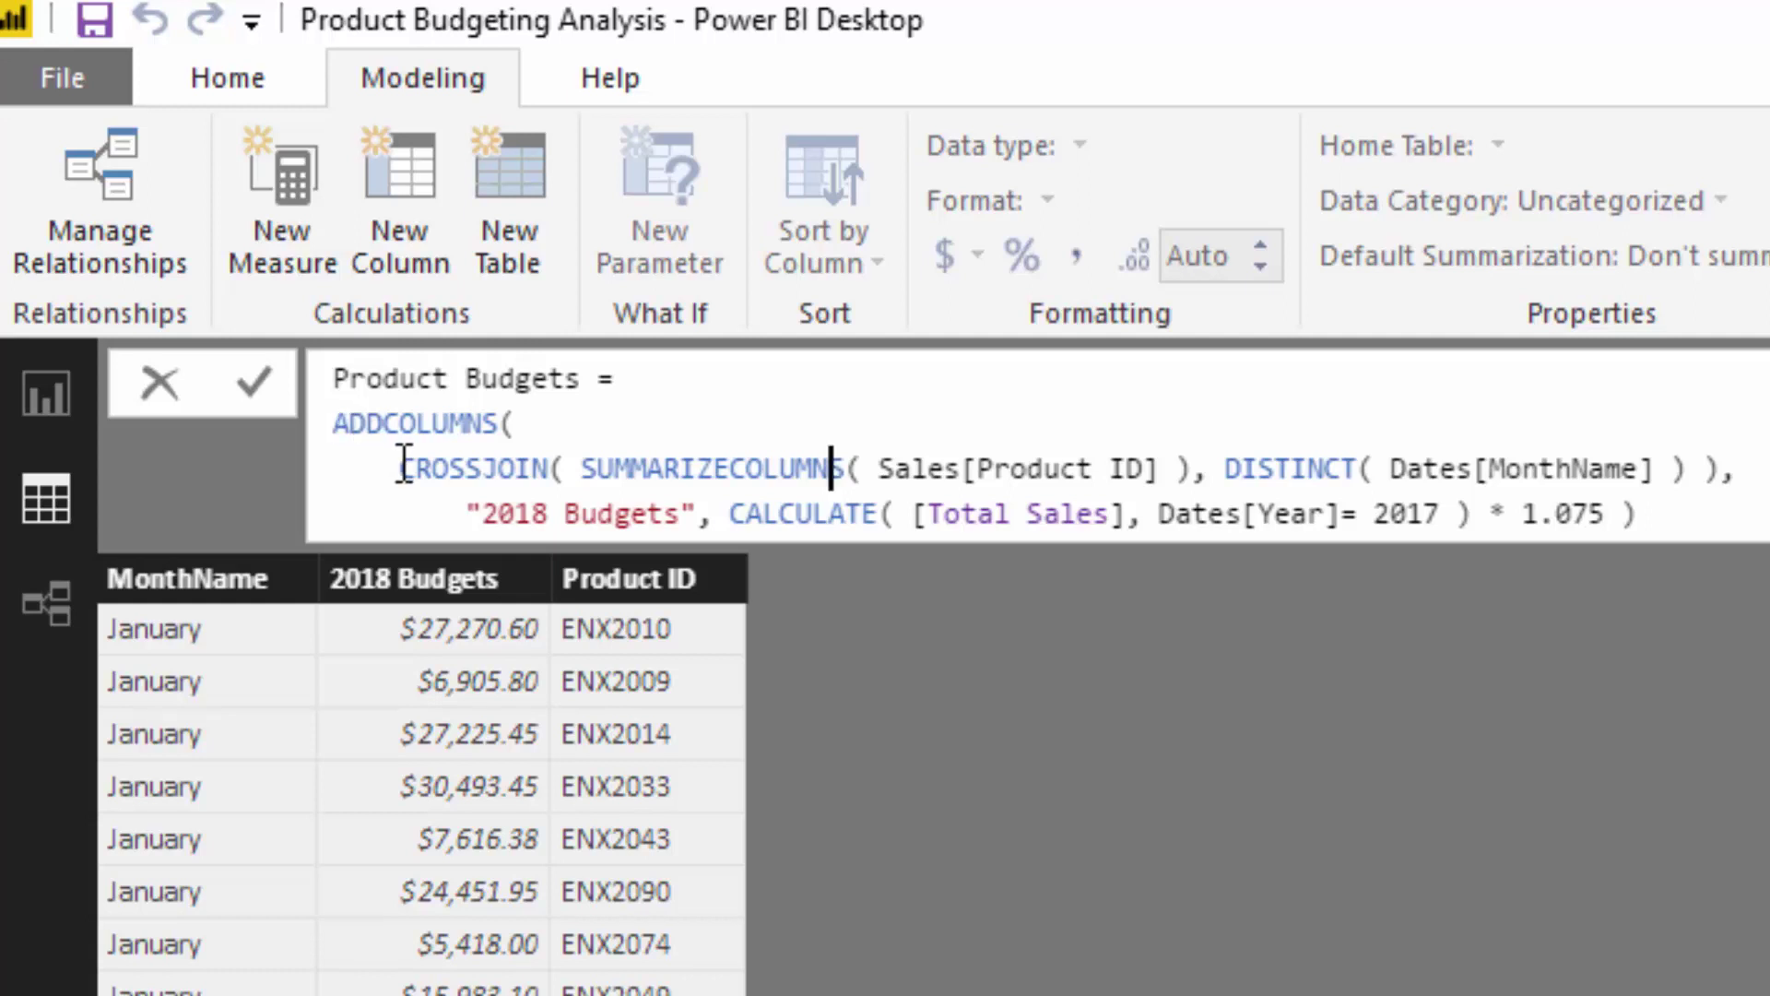
pyautogui.click(519, 422)
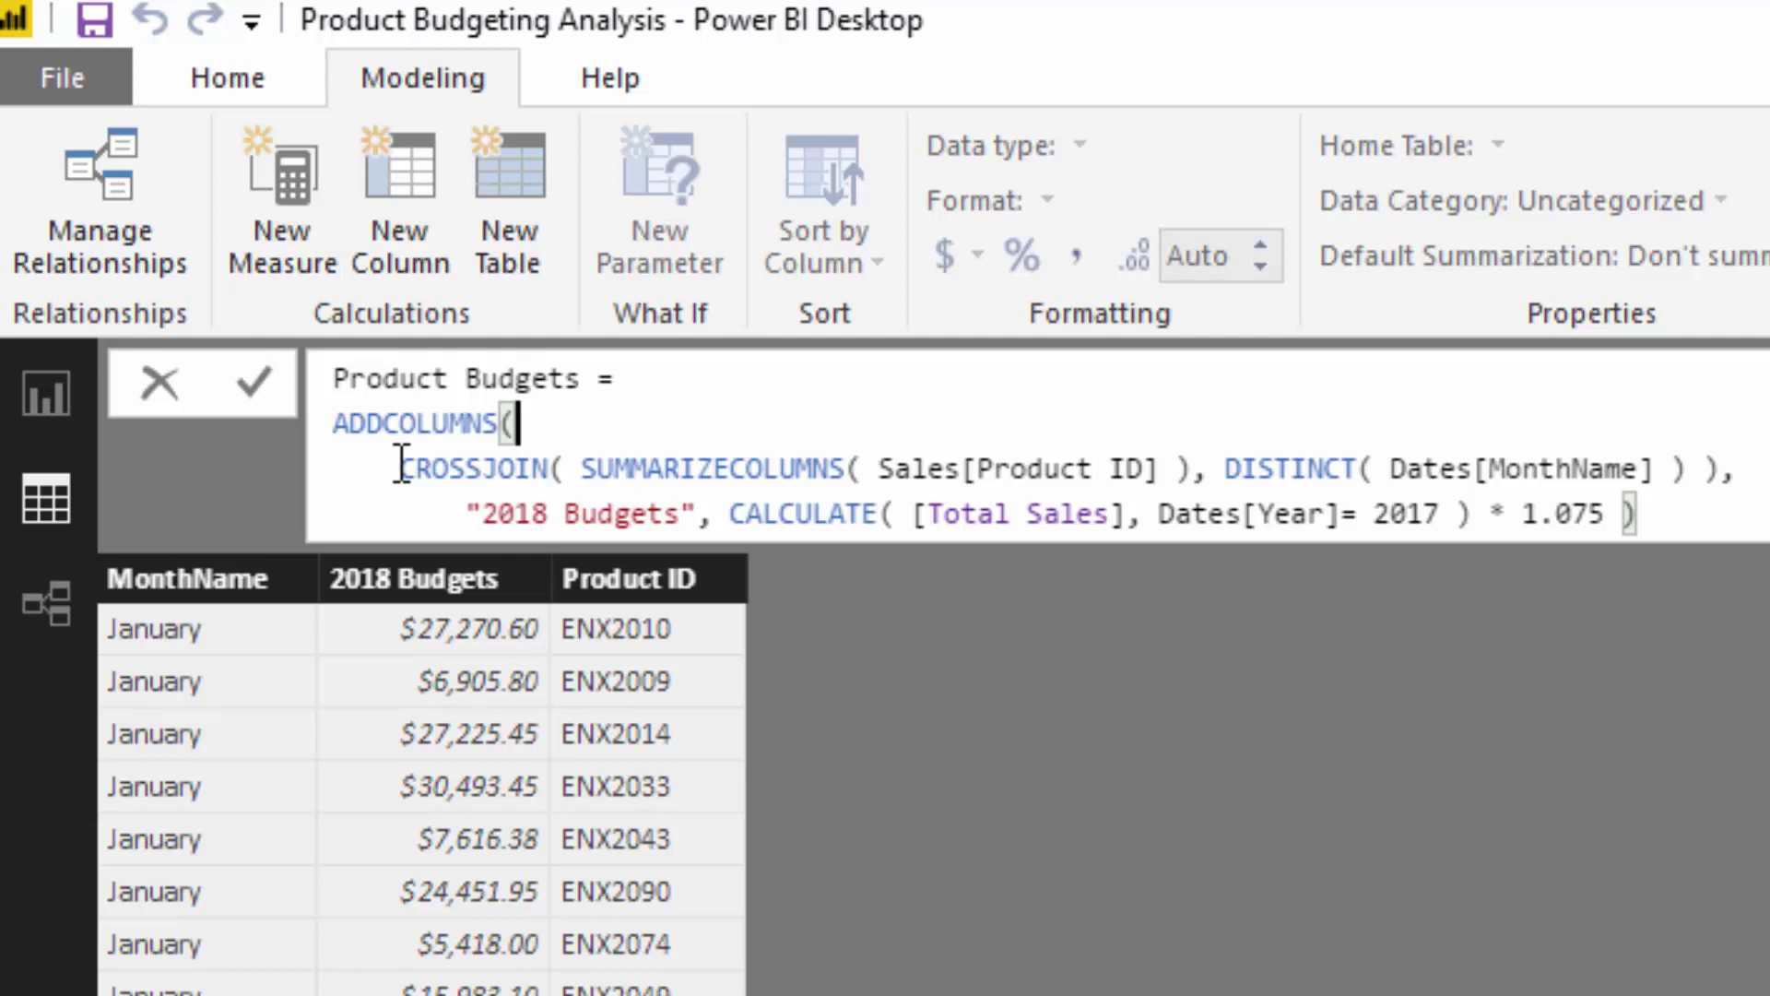
pyautogui.moveTo(400, 468); pyautogui.dragTo(570, 454)
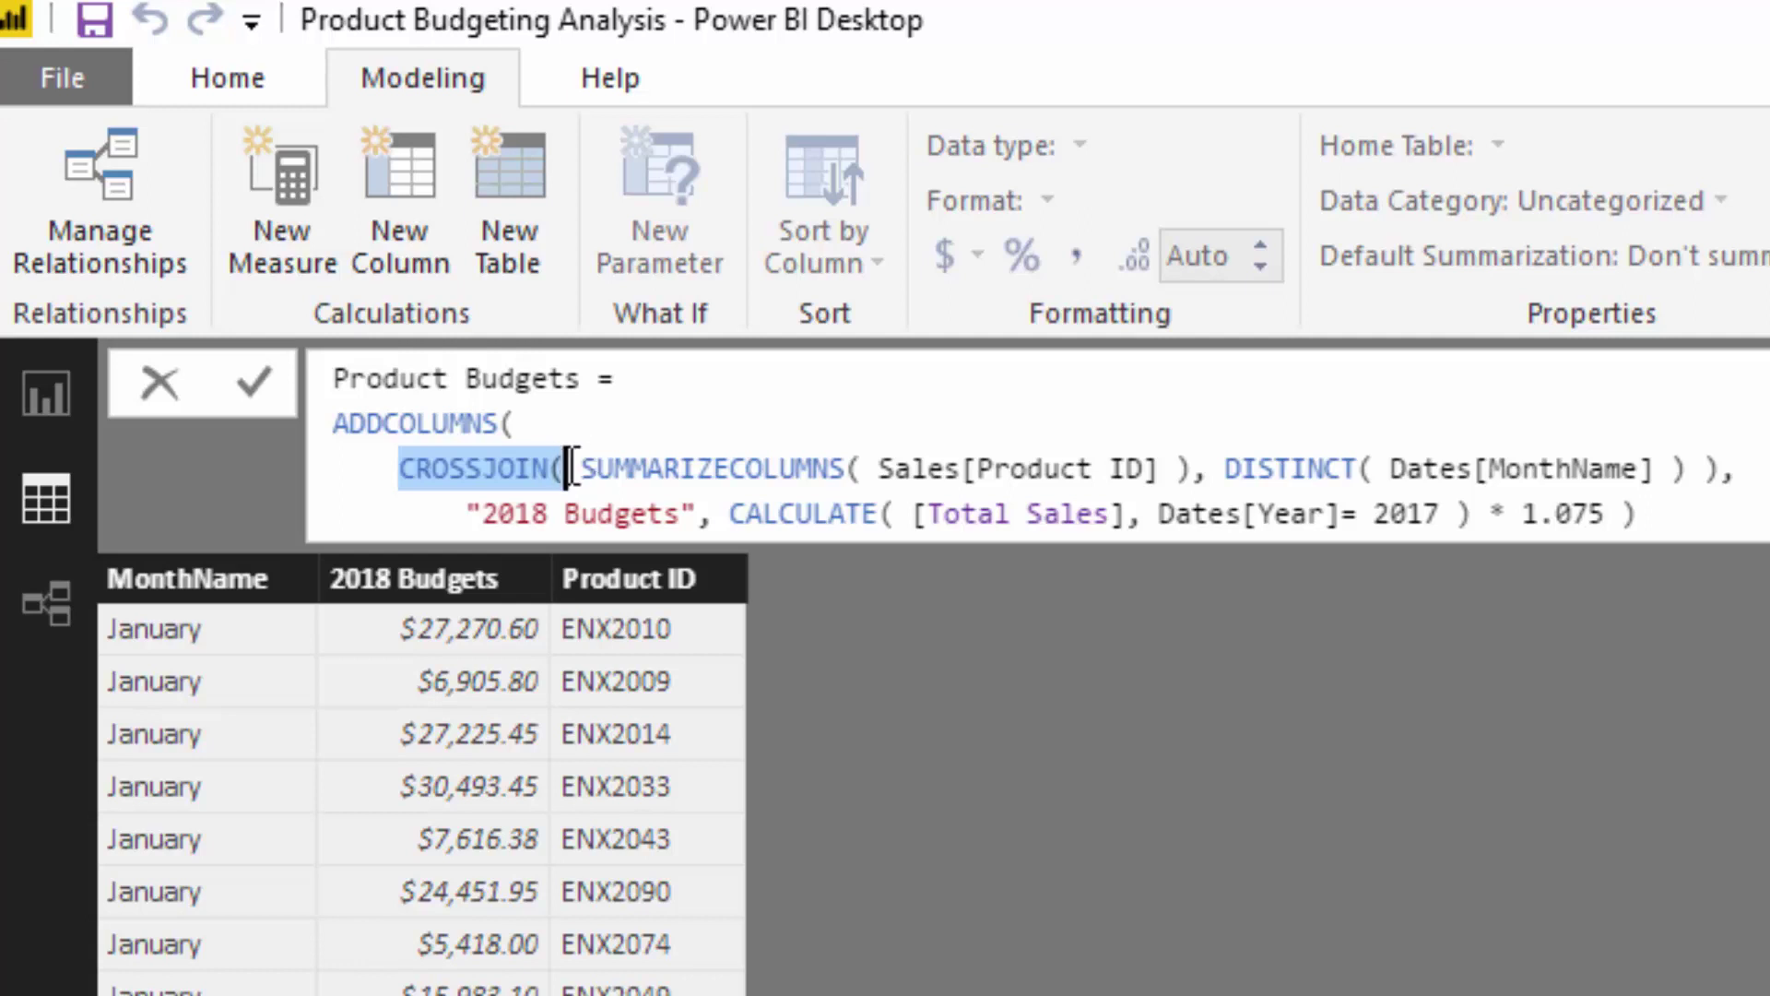
pyautogui.click(584, 467)
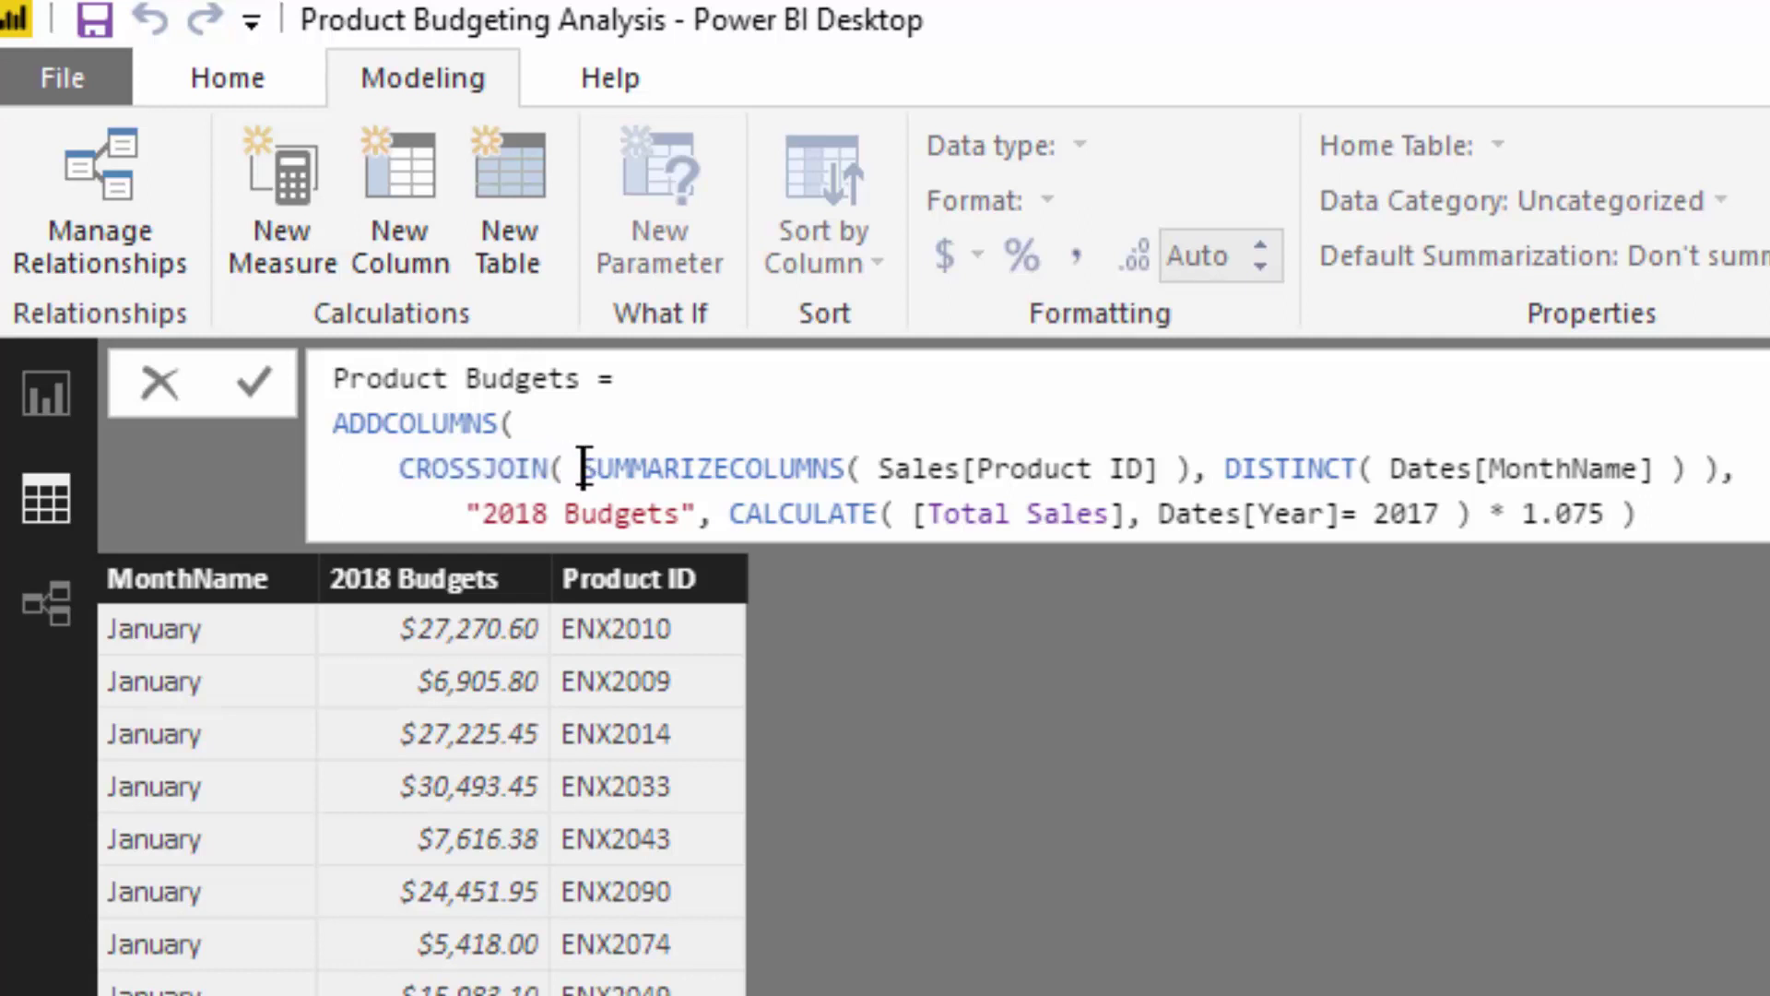
pyautogui.moveTo(584, 468); pyautogui.dragTo(865, 454)
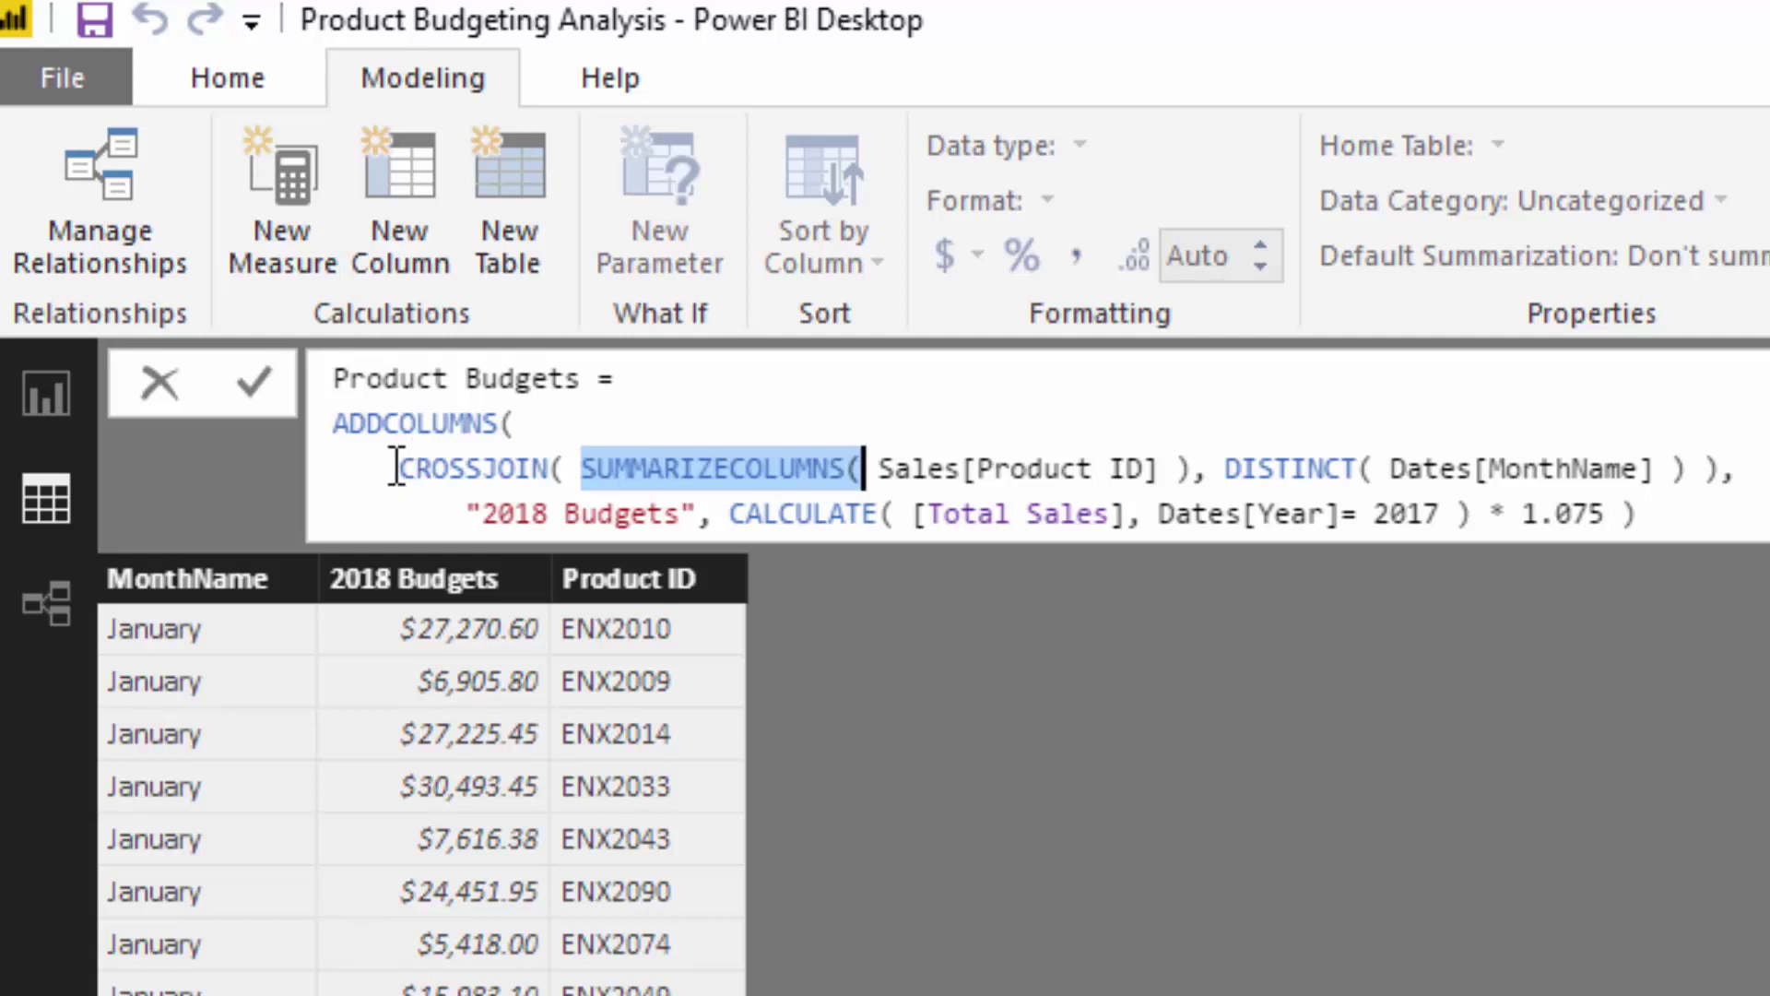
pyautogui.moveTo(402, 469); pyautogui.dragTo(1699, 465)
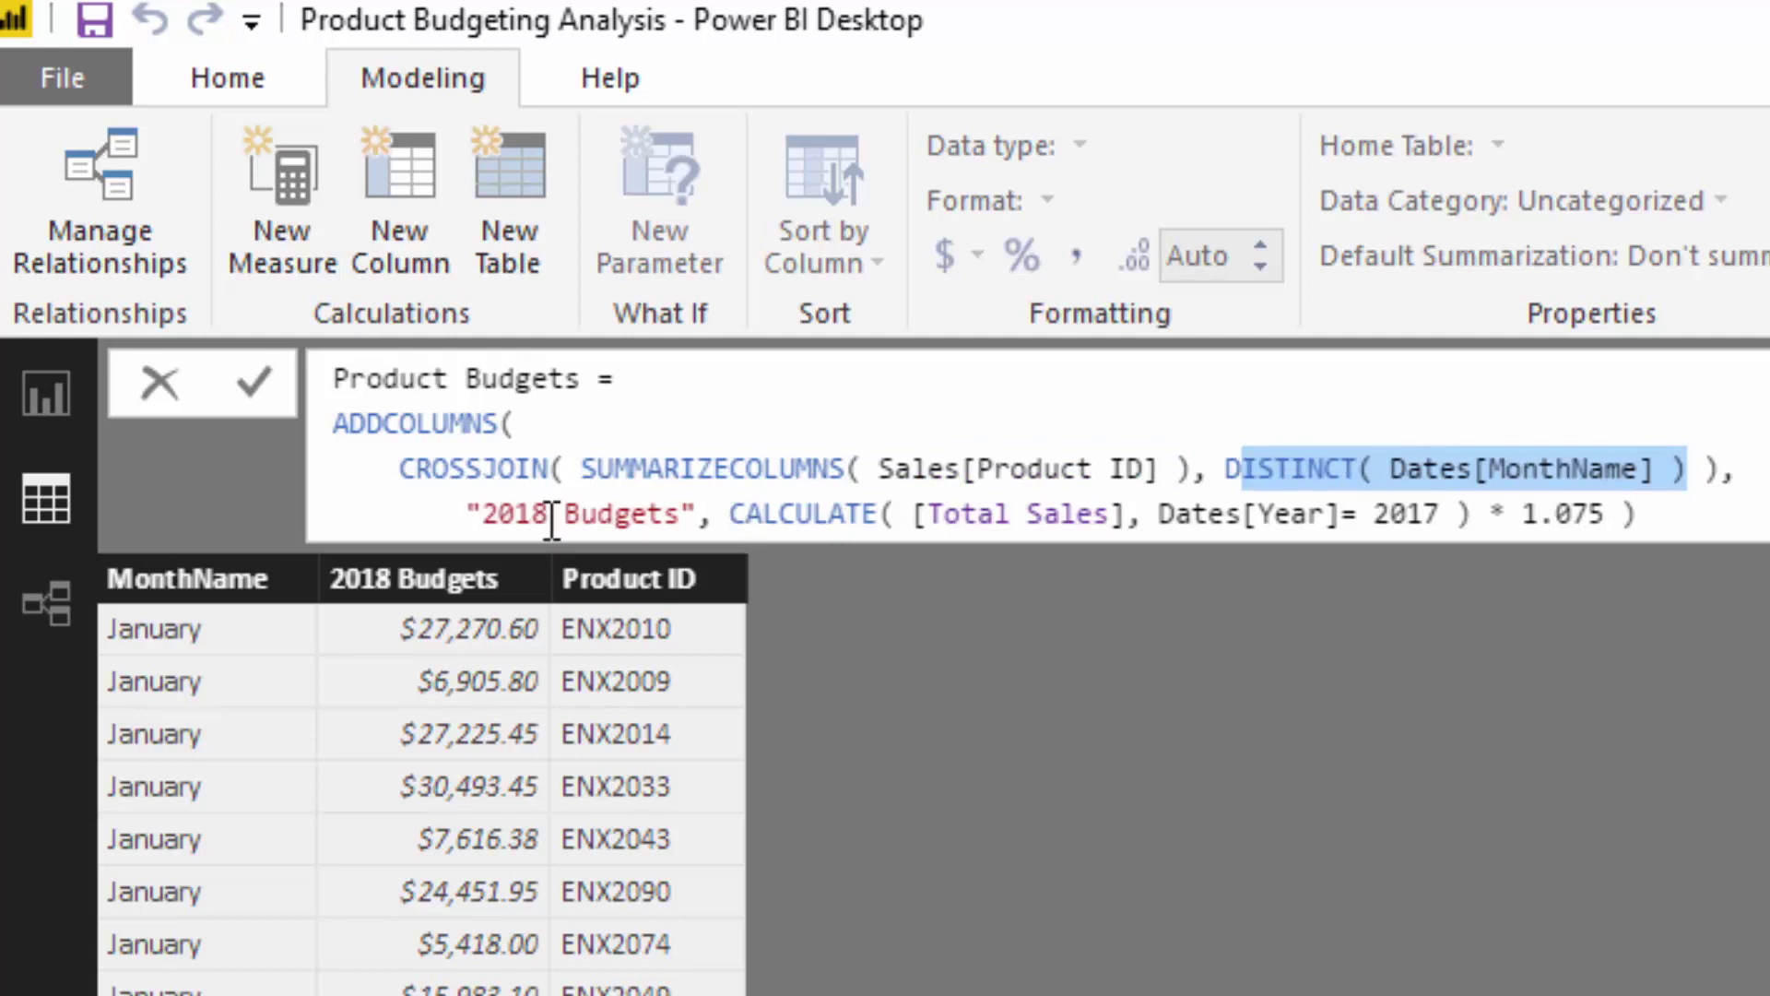
pyautogui.moveTo(544, 420); pyautogui.dragTo(1733, 475)
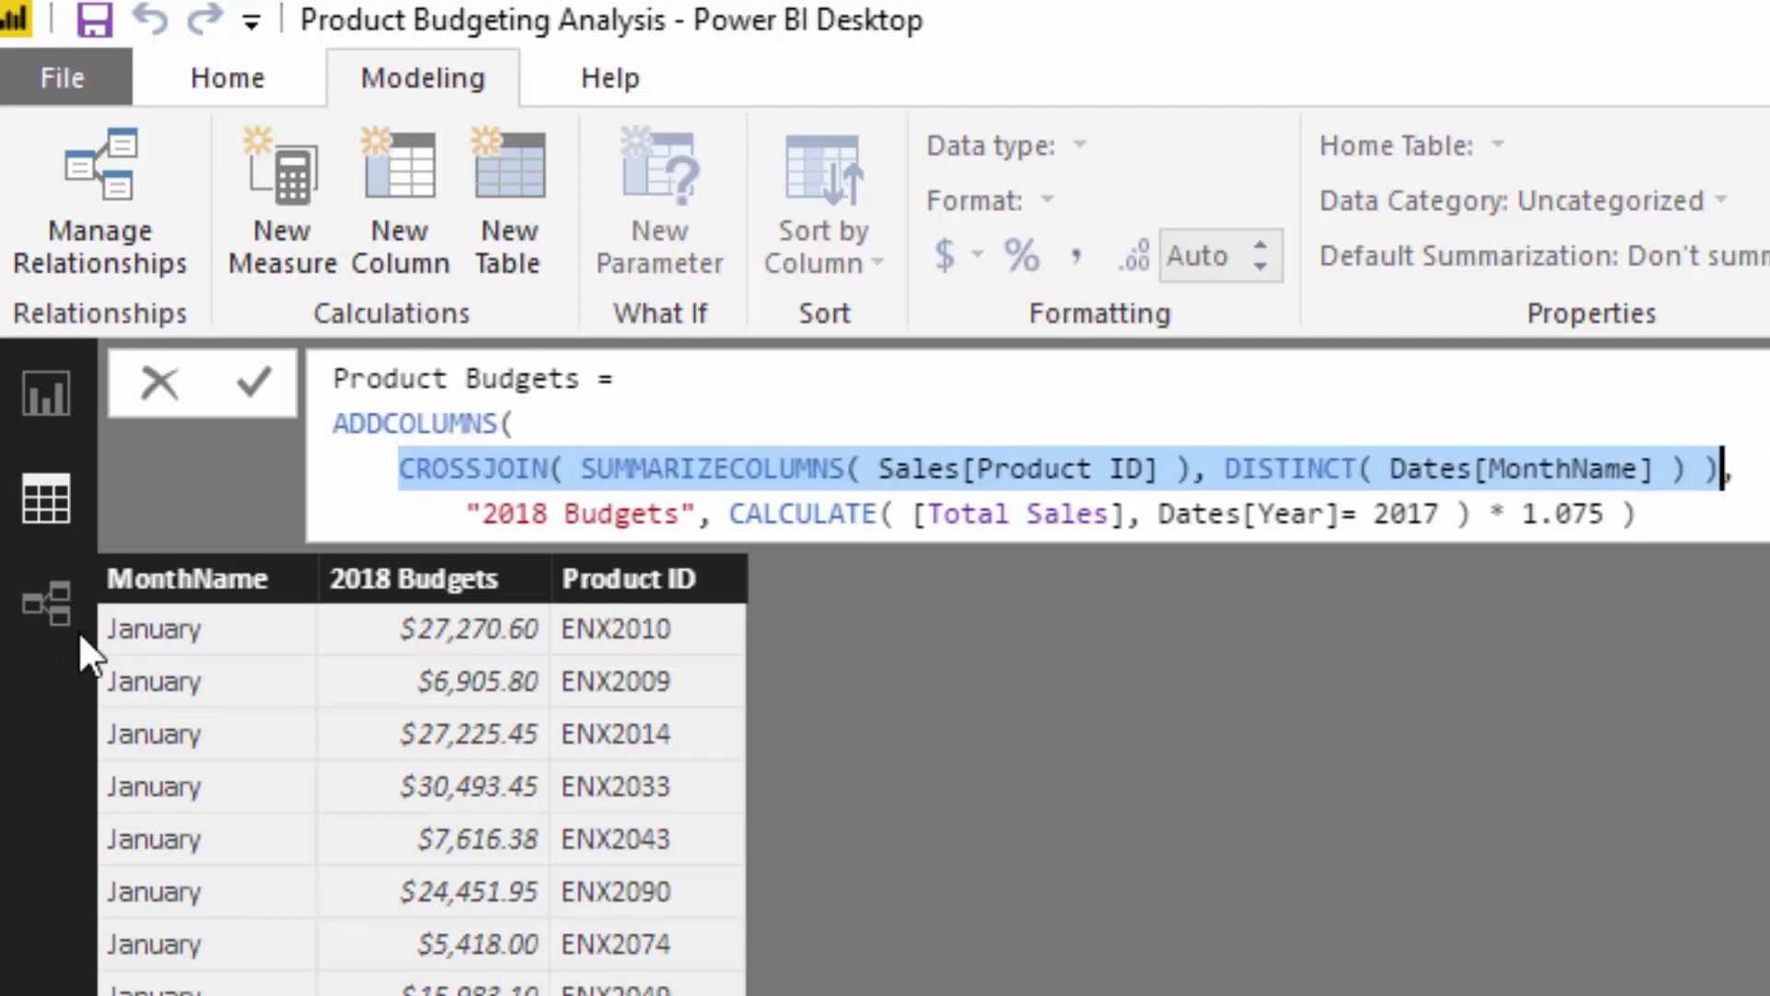
pyautogui.click(695, 583)
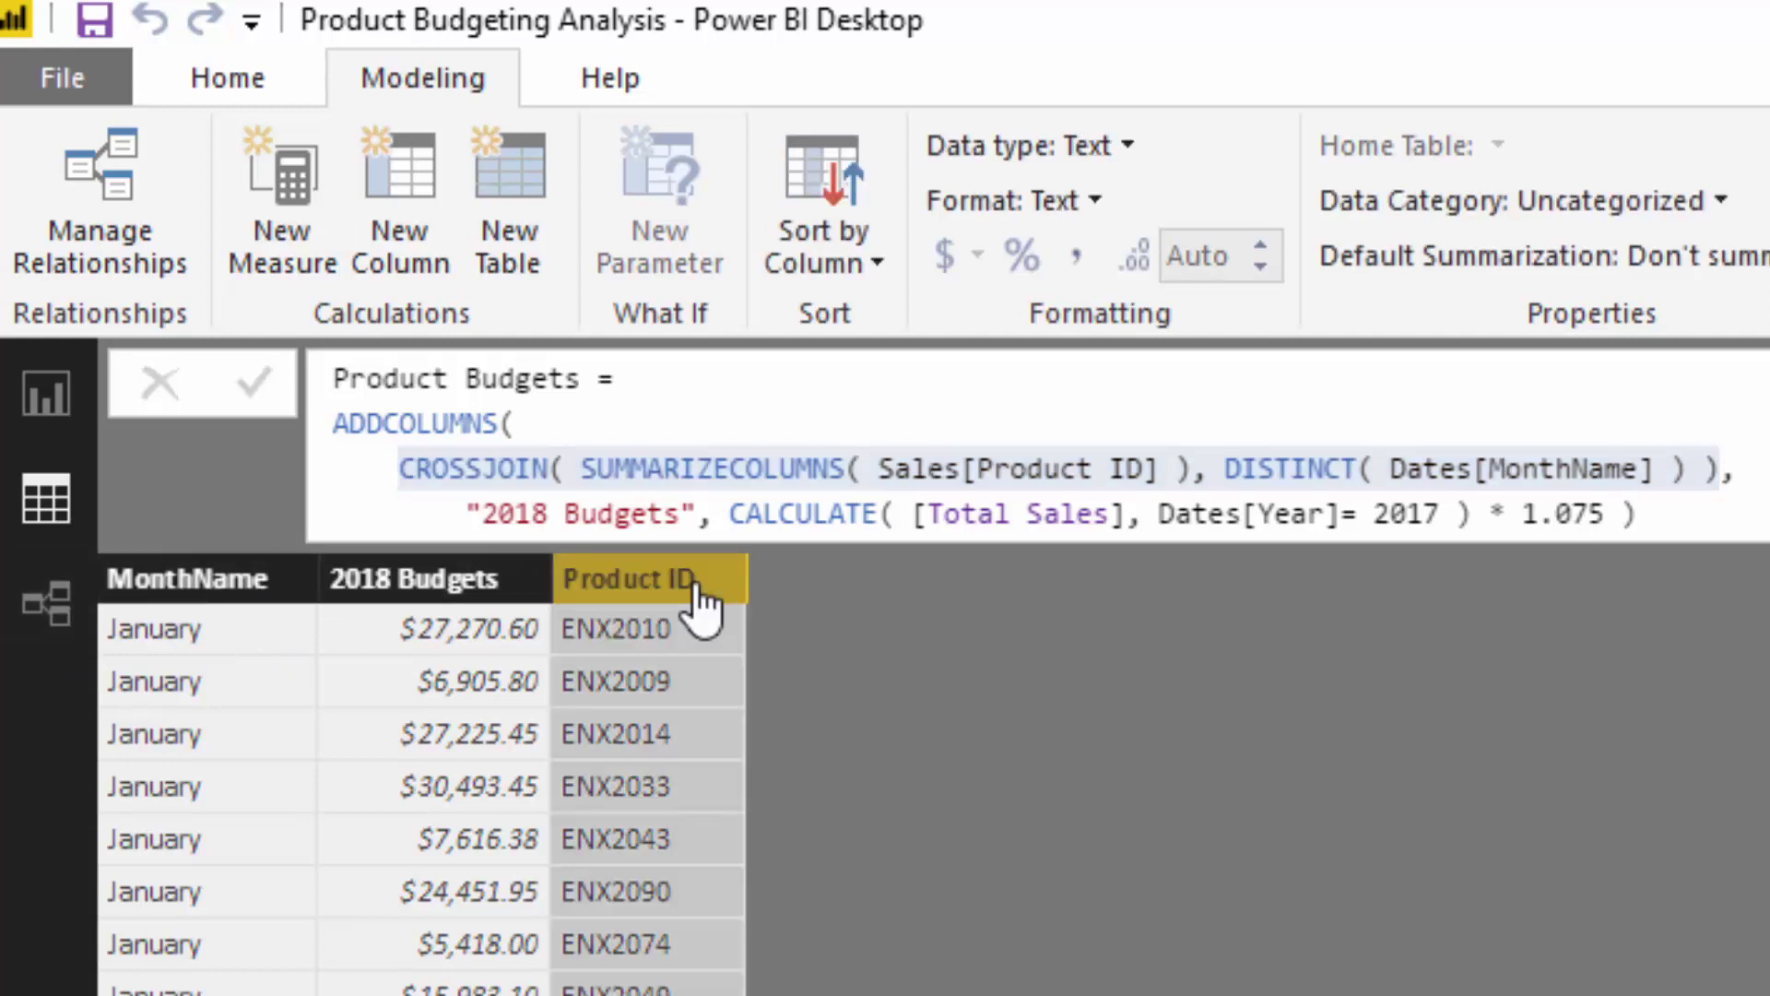
pyautogui.click(239, 588)
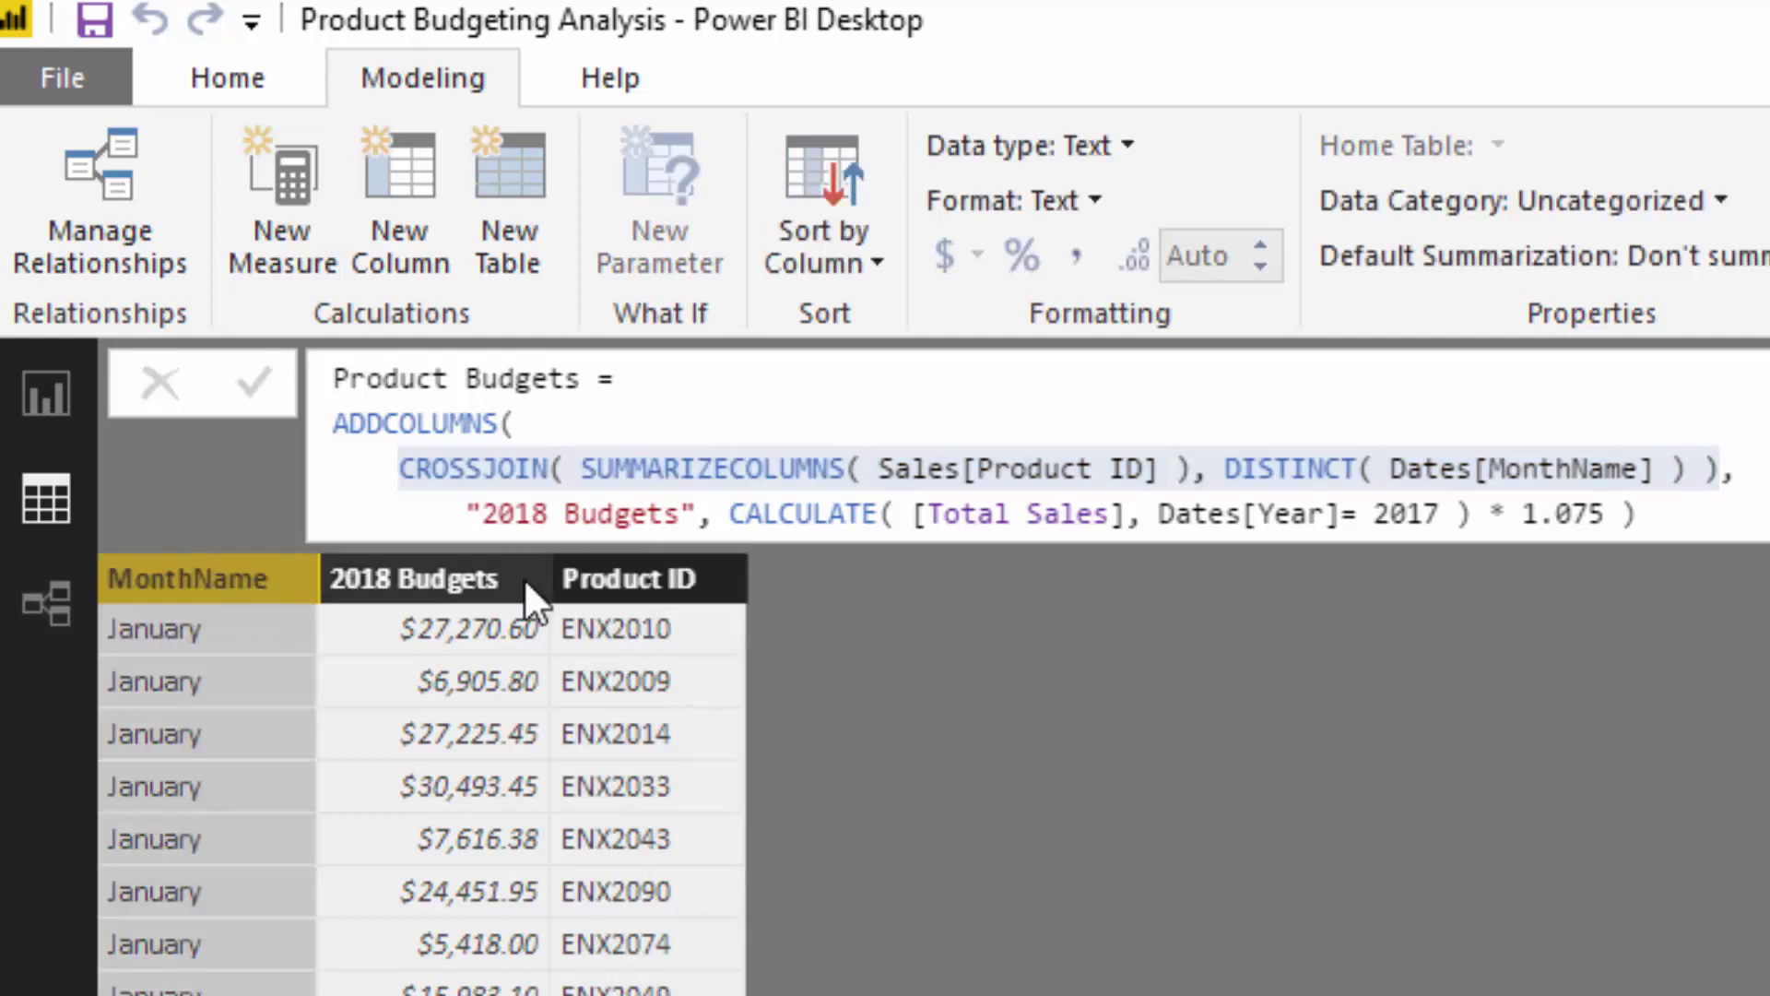
pyautogui.click(470, 513)
pyautogui.moveTo(470, 513); pyautogui.dragTo(699, 513)
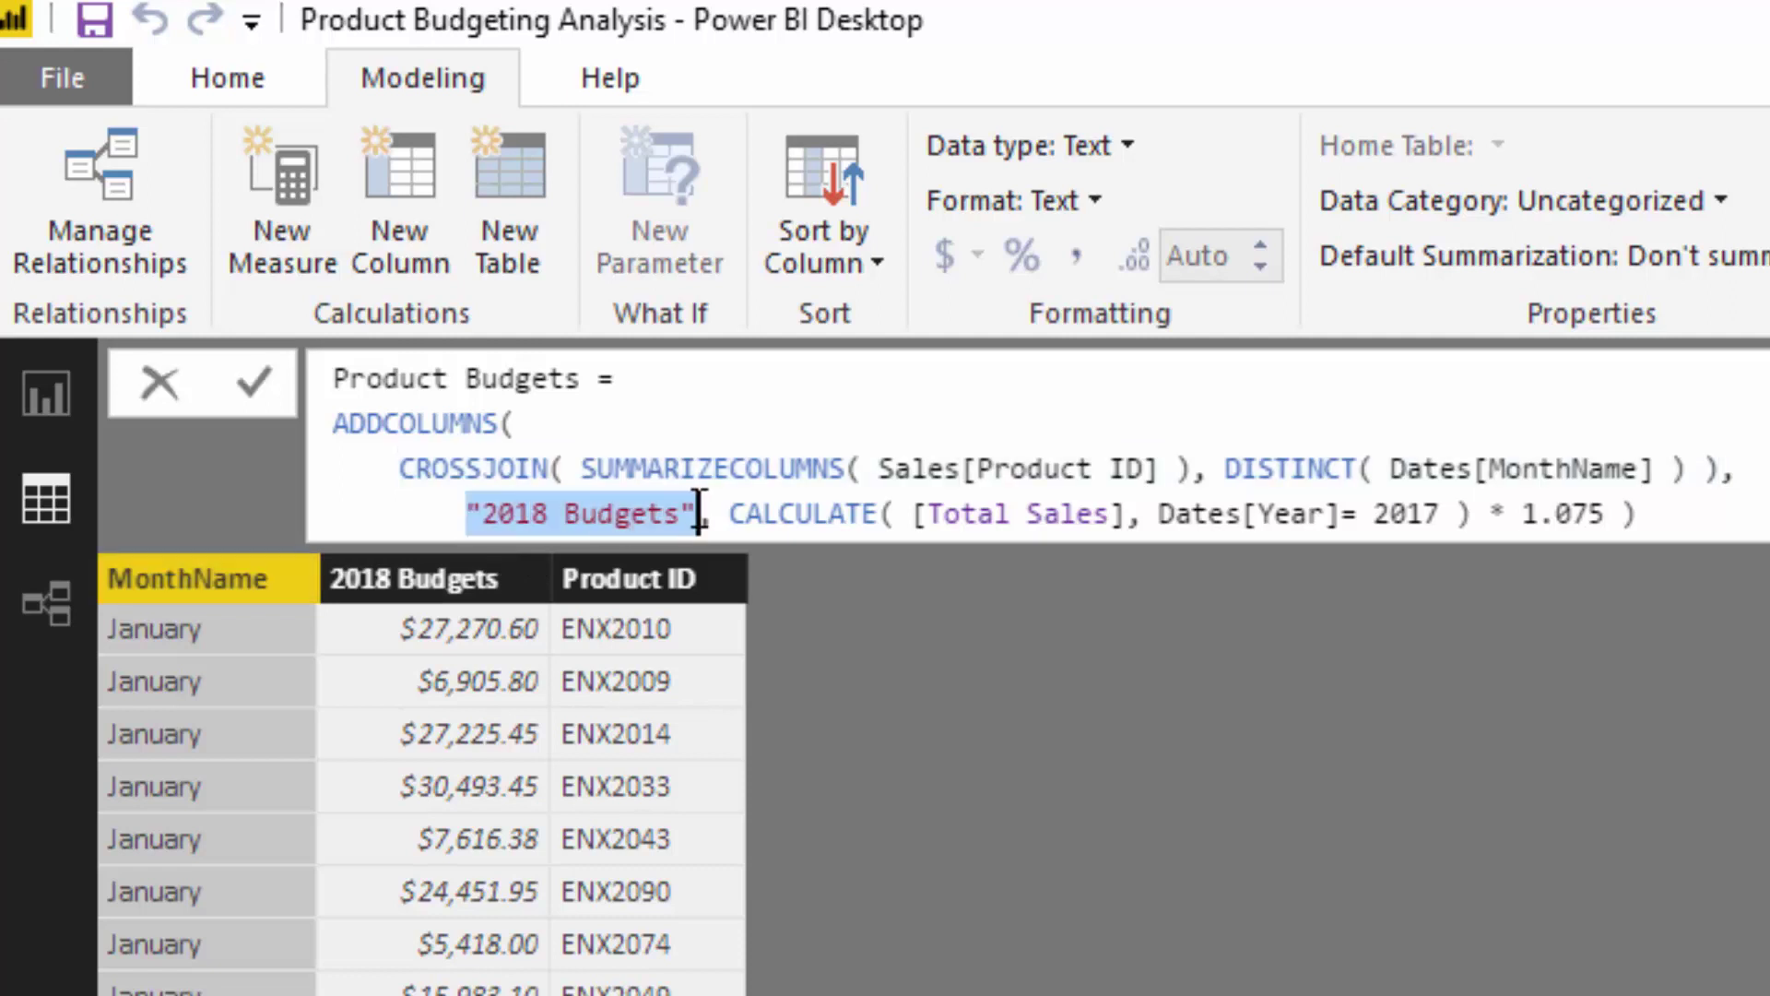
pyautogui.click(467, 514)
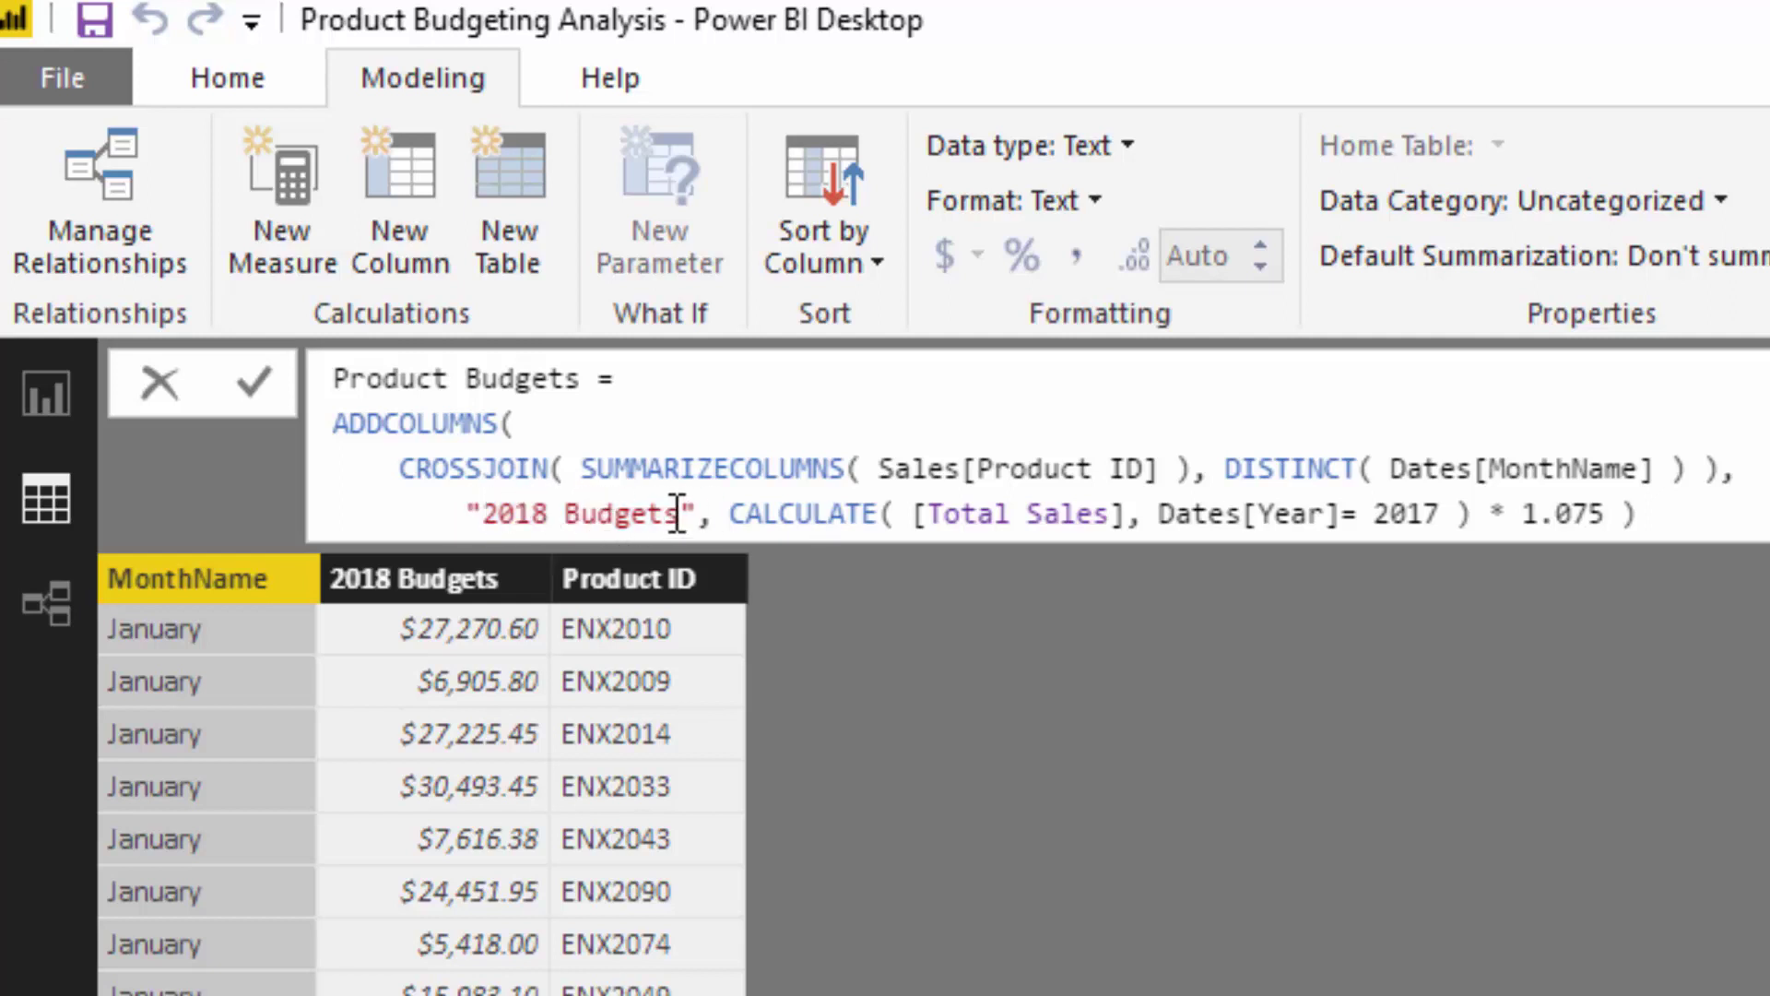
pyautogui.click(466, 599)
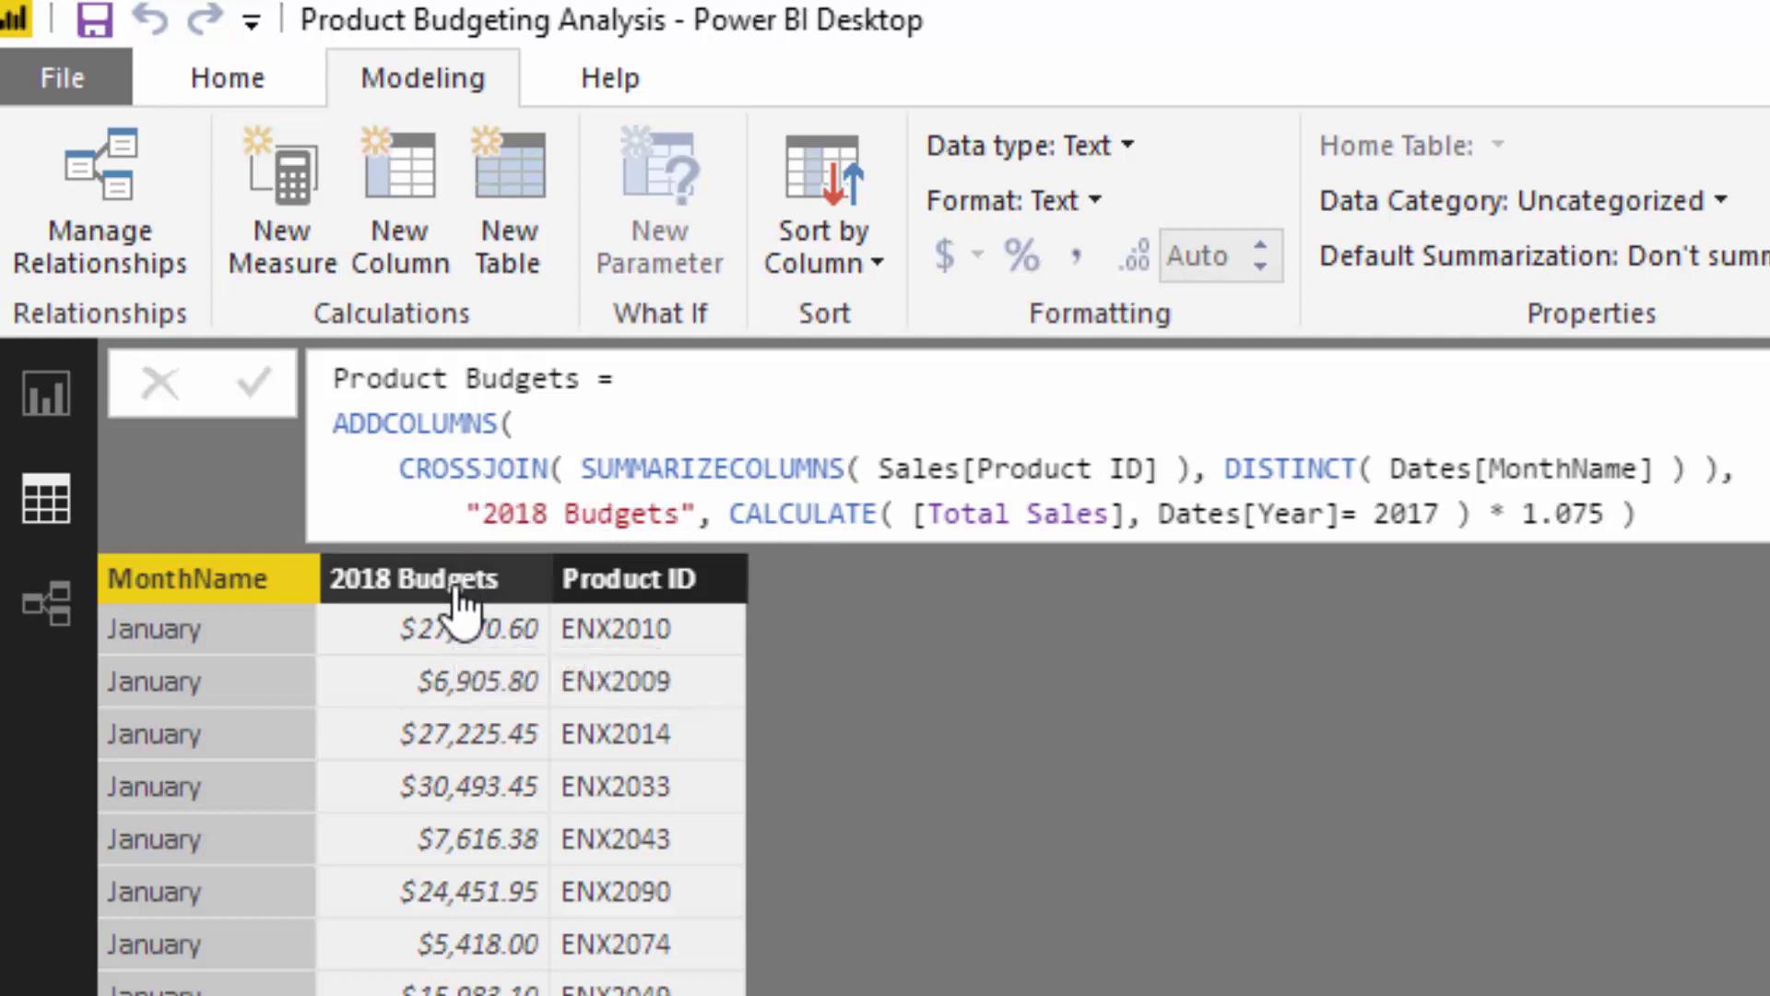
pyautogui.click(401, 599)
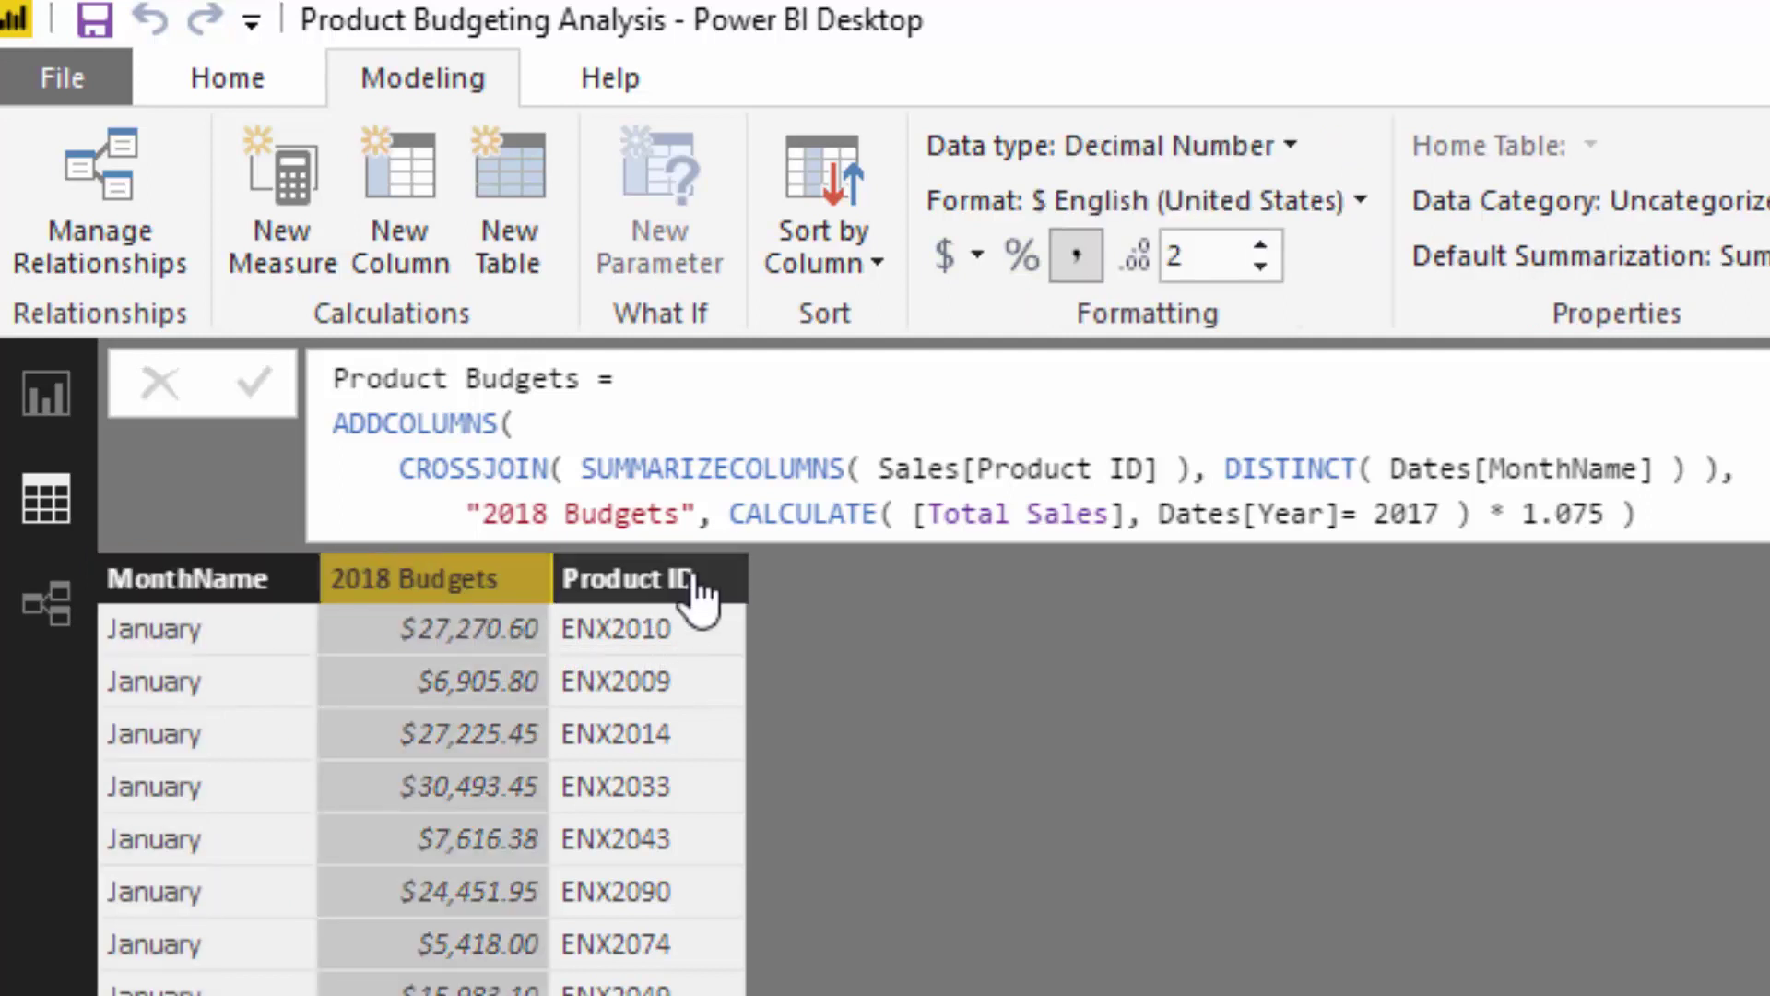
pyautogui.moveTo(731, 514); pyautogui.dragTo(1478, 514)
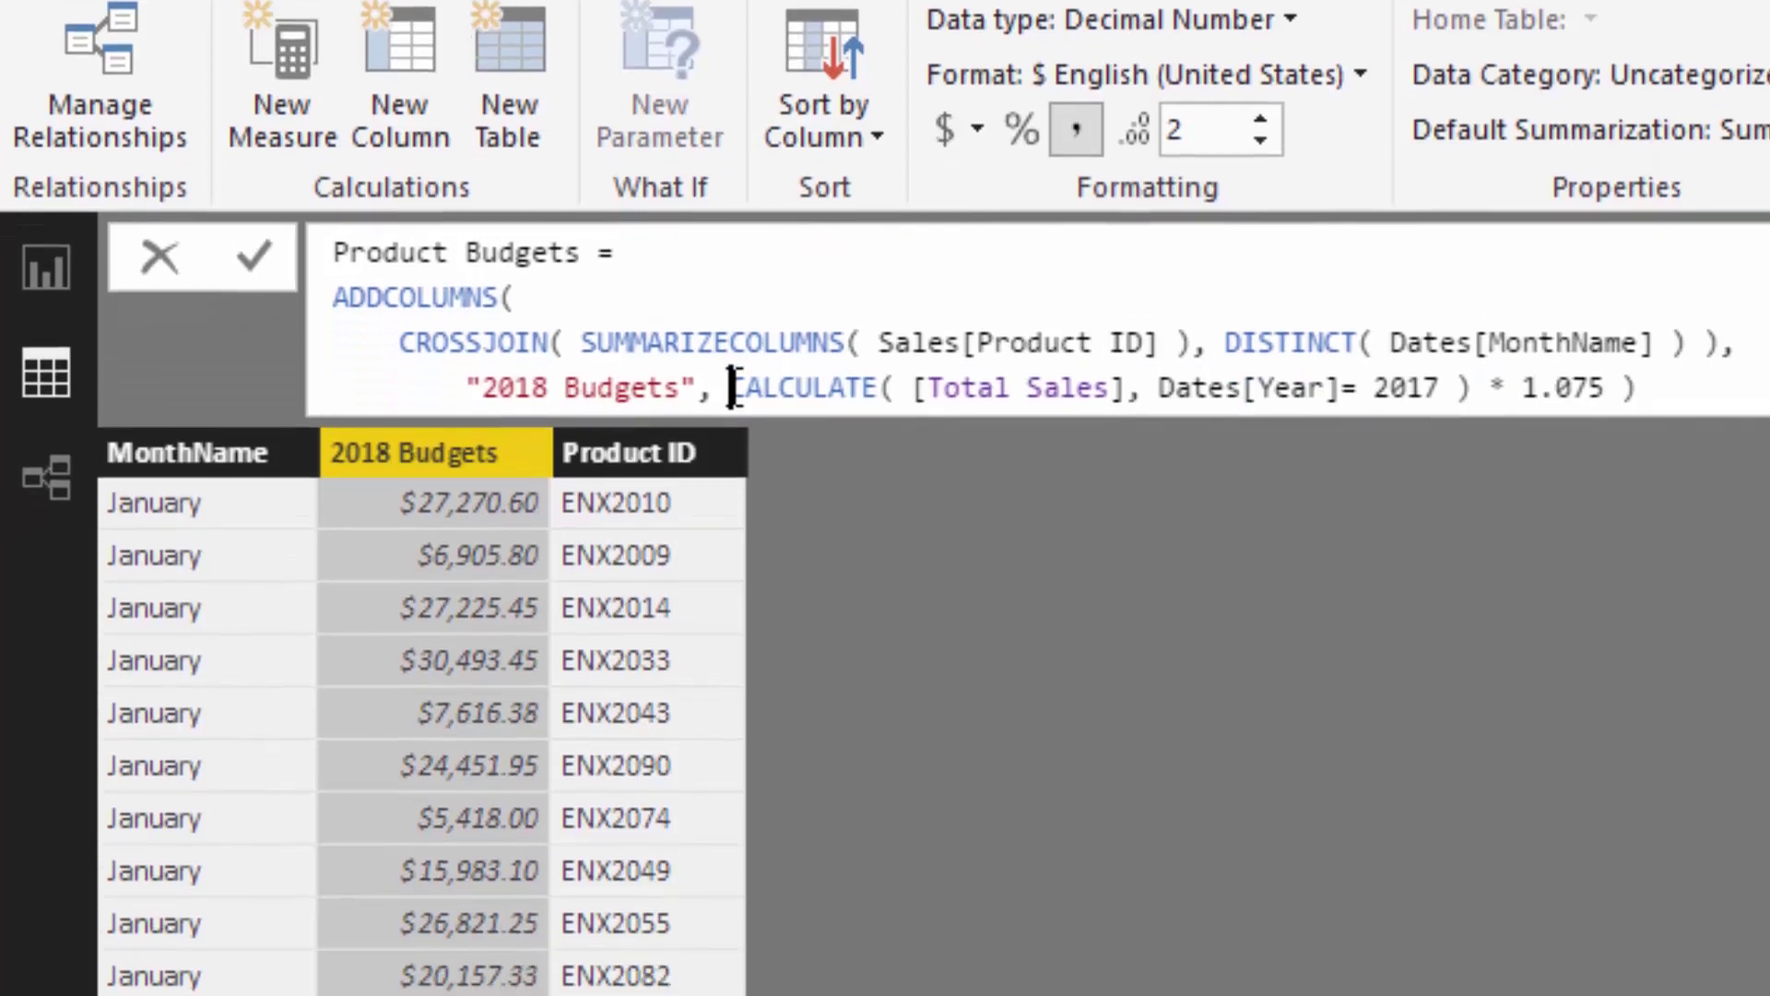
pyautogui.moveTo(730, 514); pyautogui.dragTo(931, 514)
pyautogui.moveTo(936, 216); pyautogui.dragTo(886, 215)
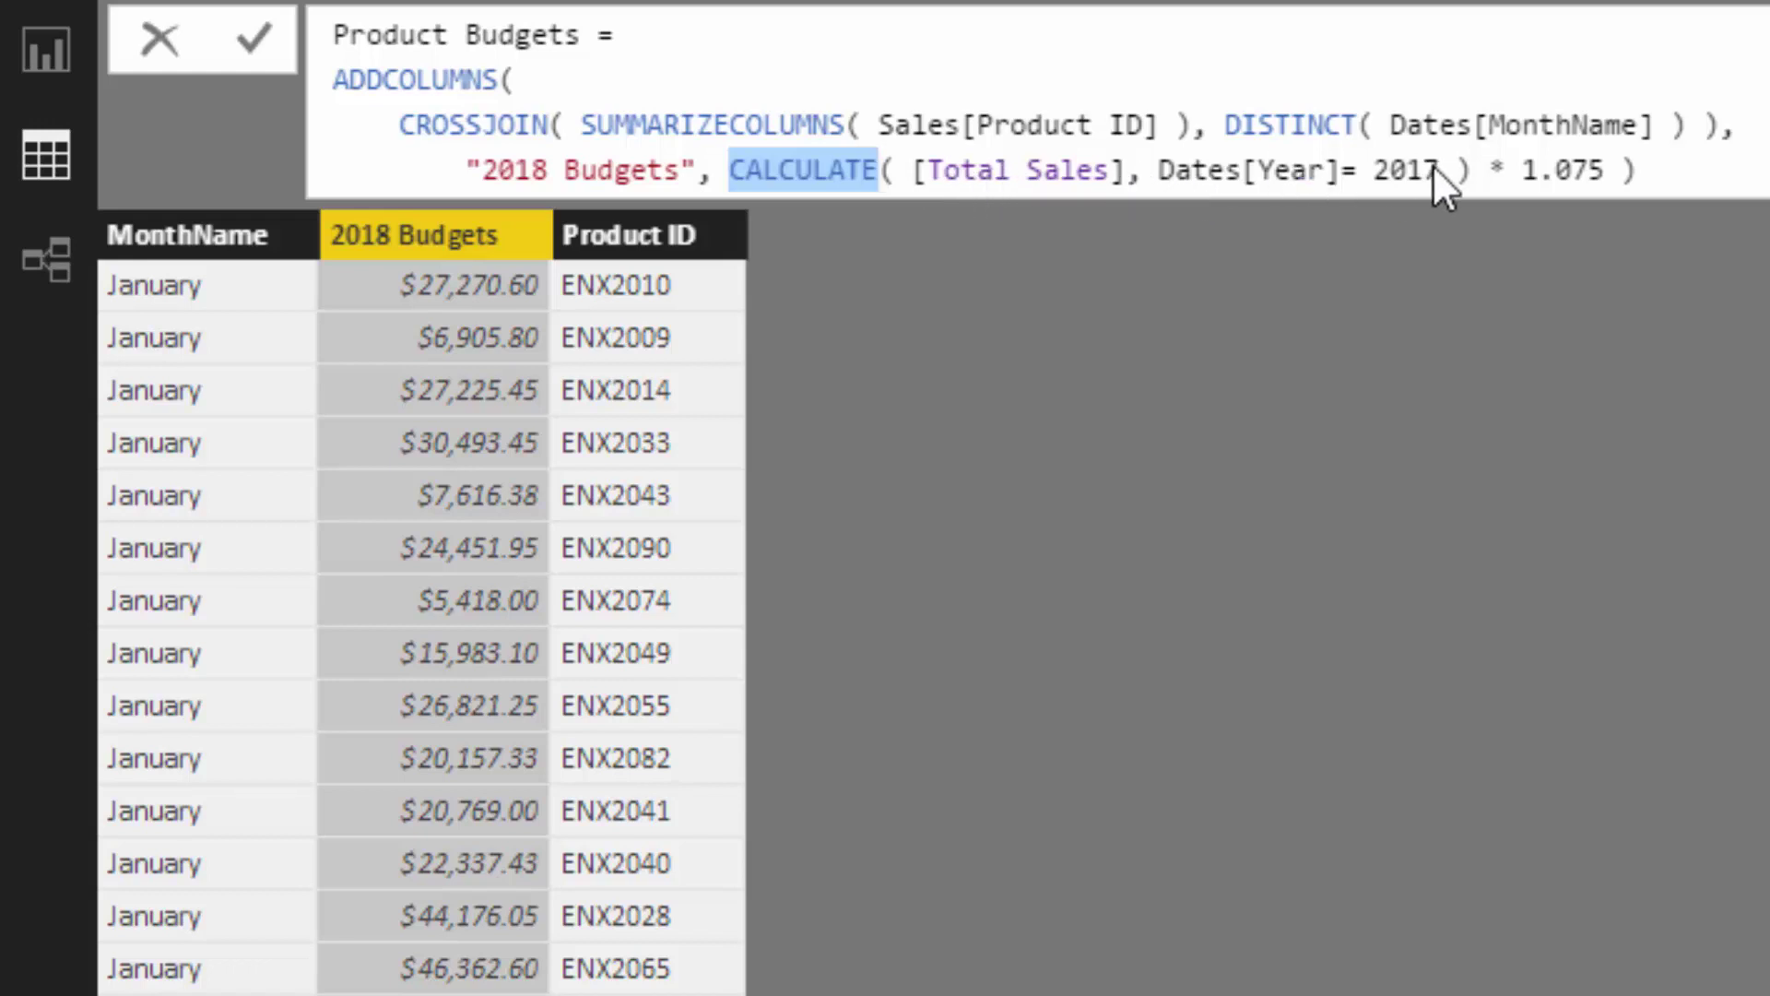
pyautogui.click(1606, 174)
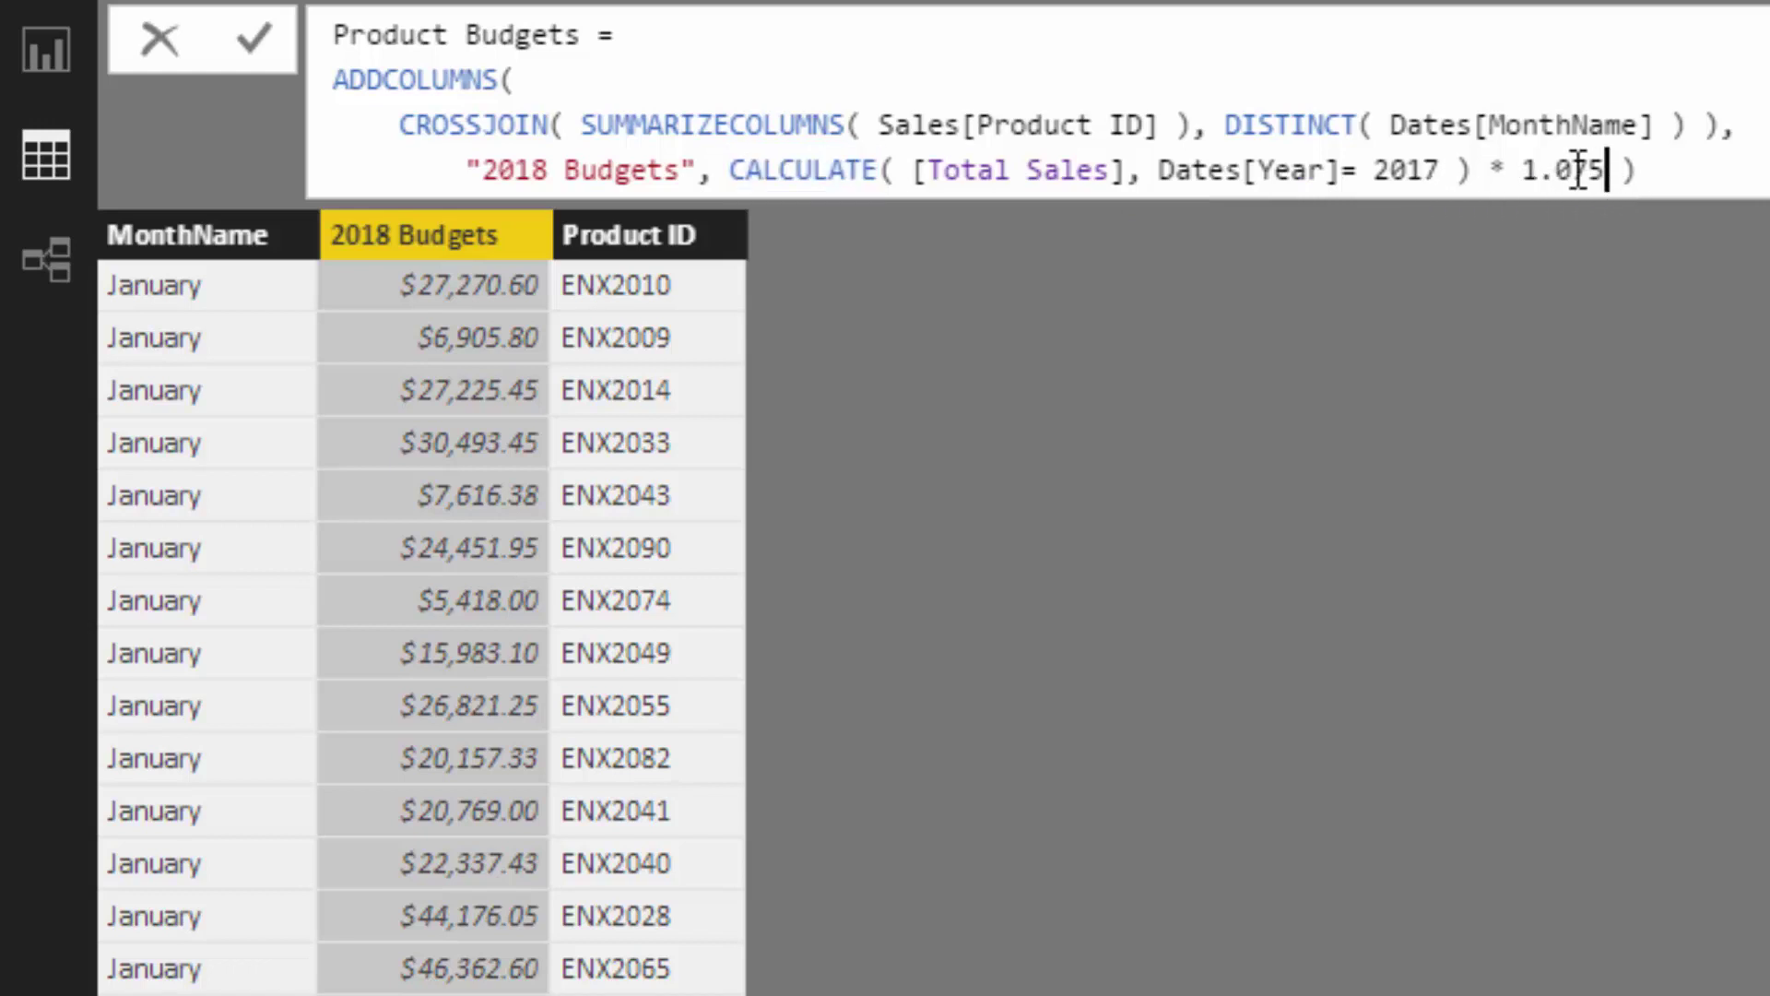
pyautogui.keyDown('shift'); pyautogui.click(1517, 173); pyautogui.keyUp('shift')
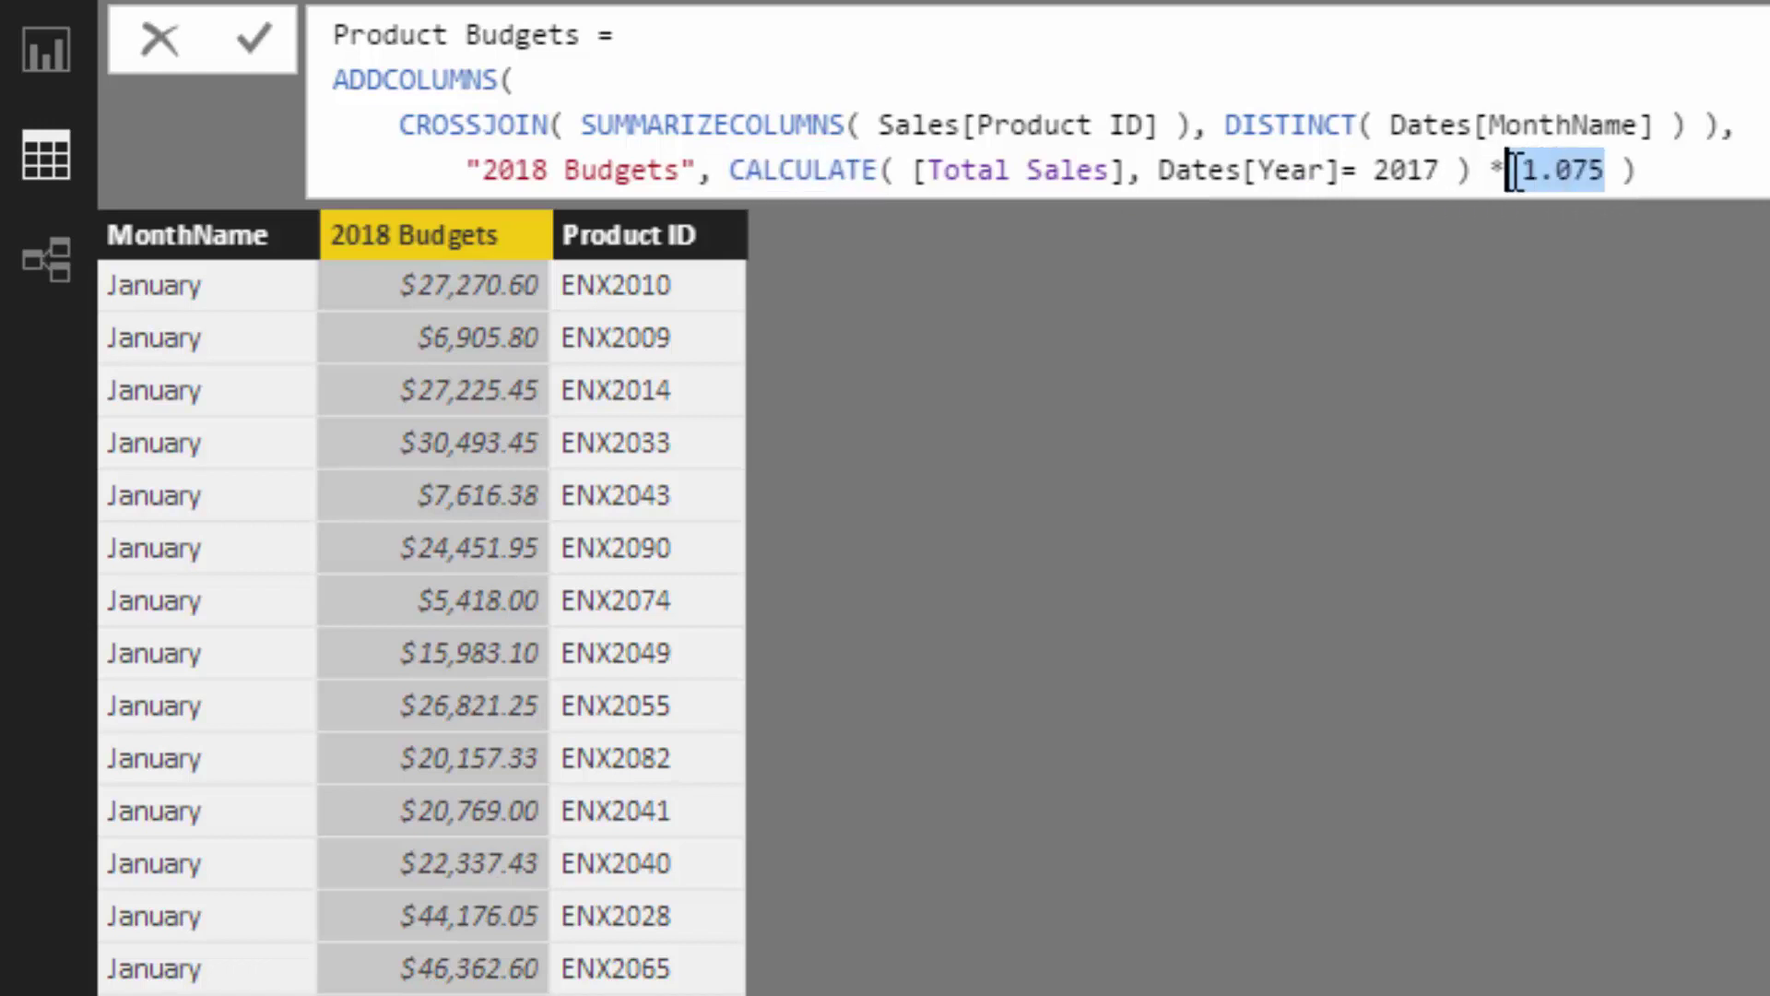
pyautogui.click(737, 169)
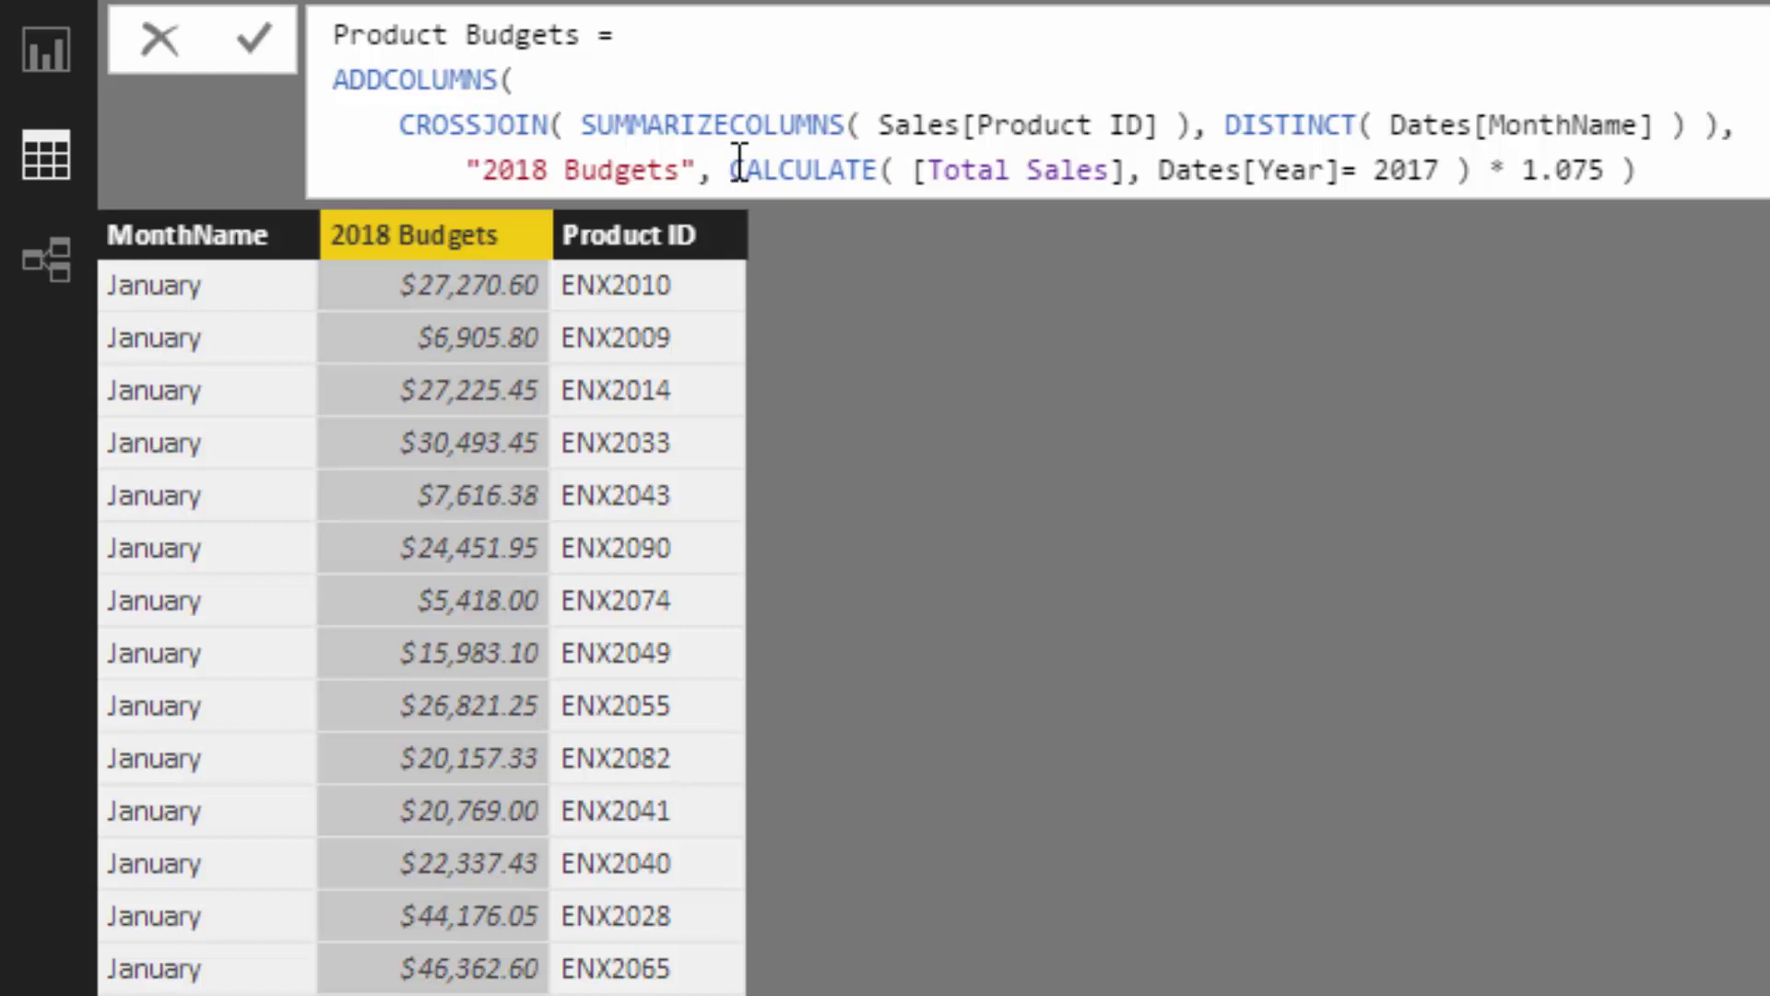
pyautogui.moveTo(1125, 169); pyautogui.dragTo(907, 170)
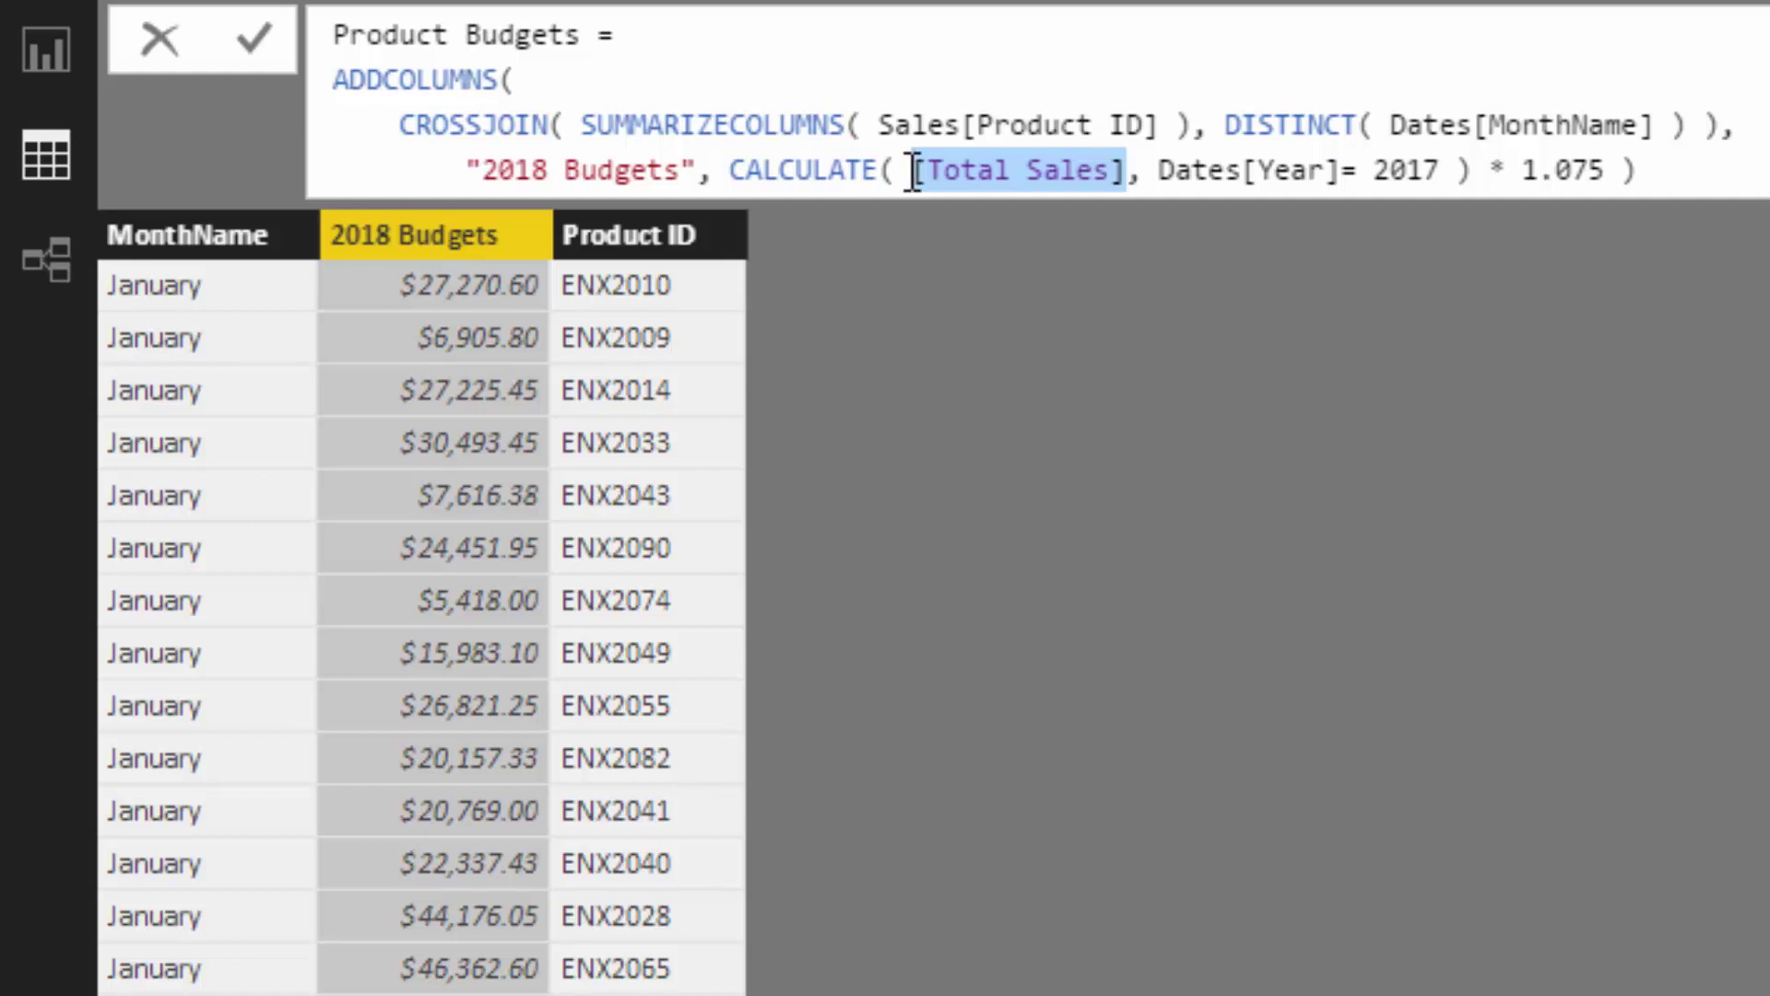
pyautogui.click(1046, 172)
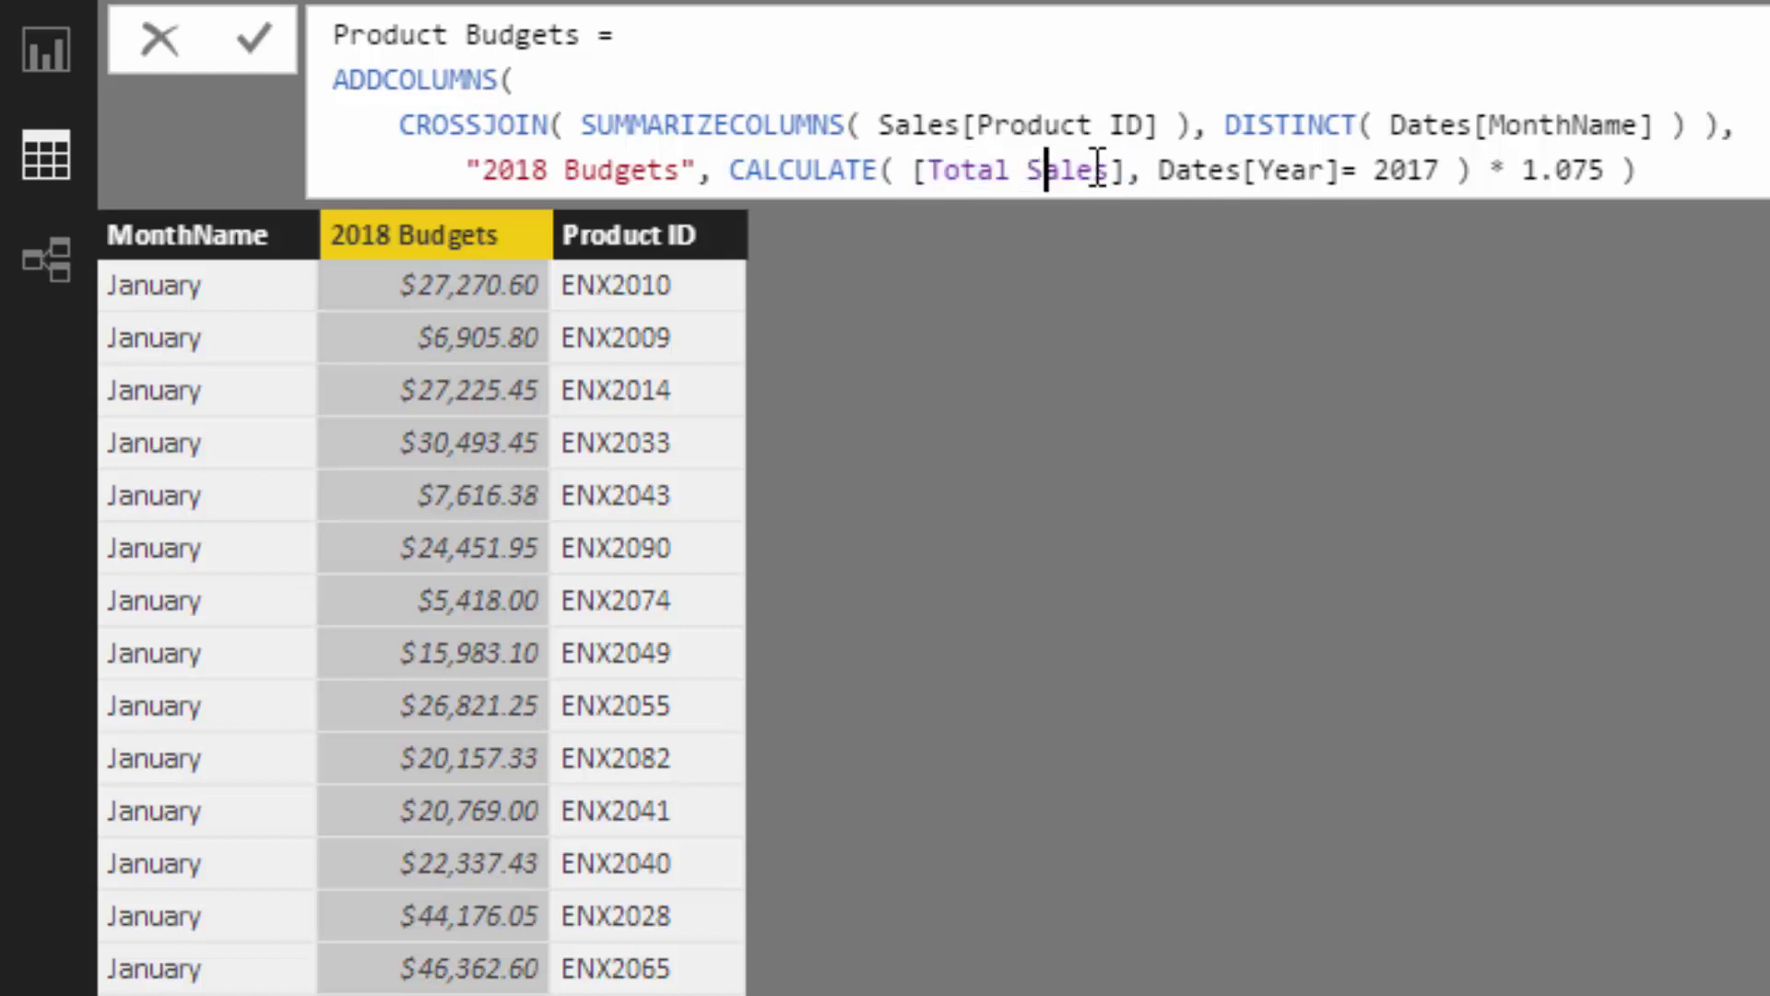
pyautogui.moveTo(1134, 174); pyautogui.dragTo(910, 175)
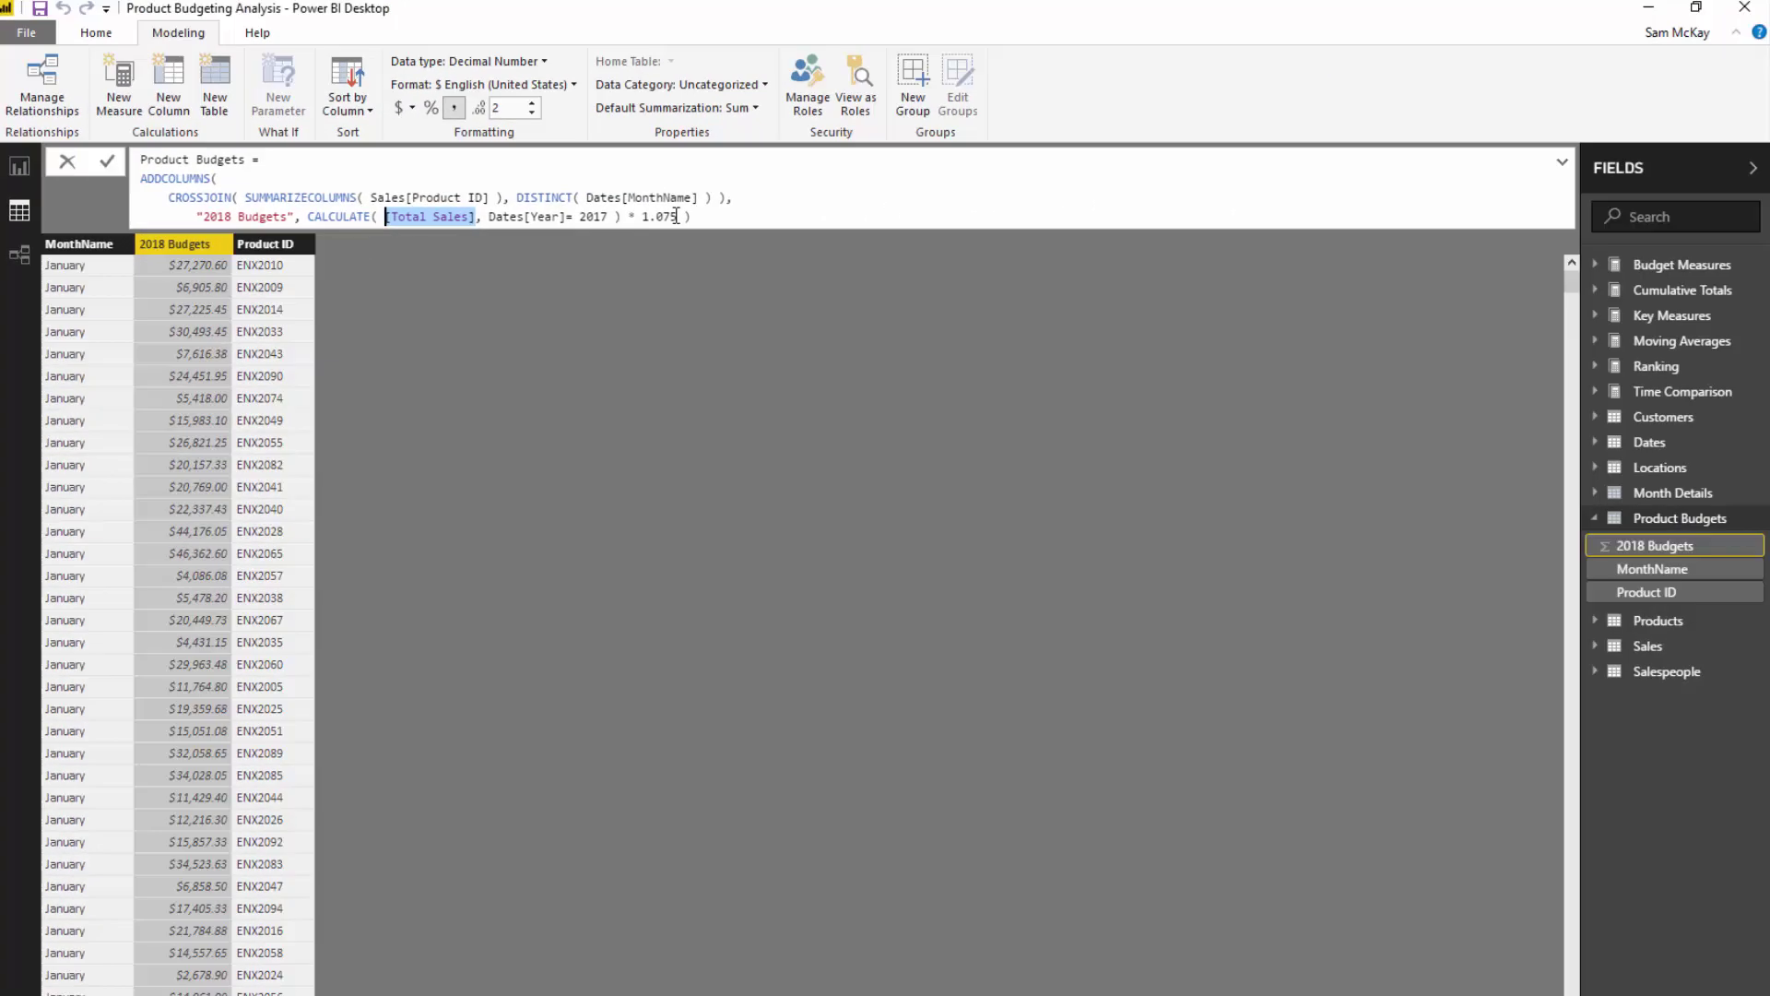
pyautogui.click(457, 218)
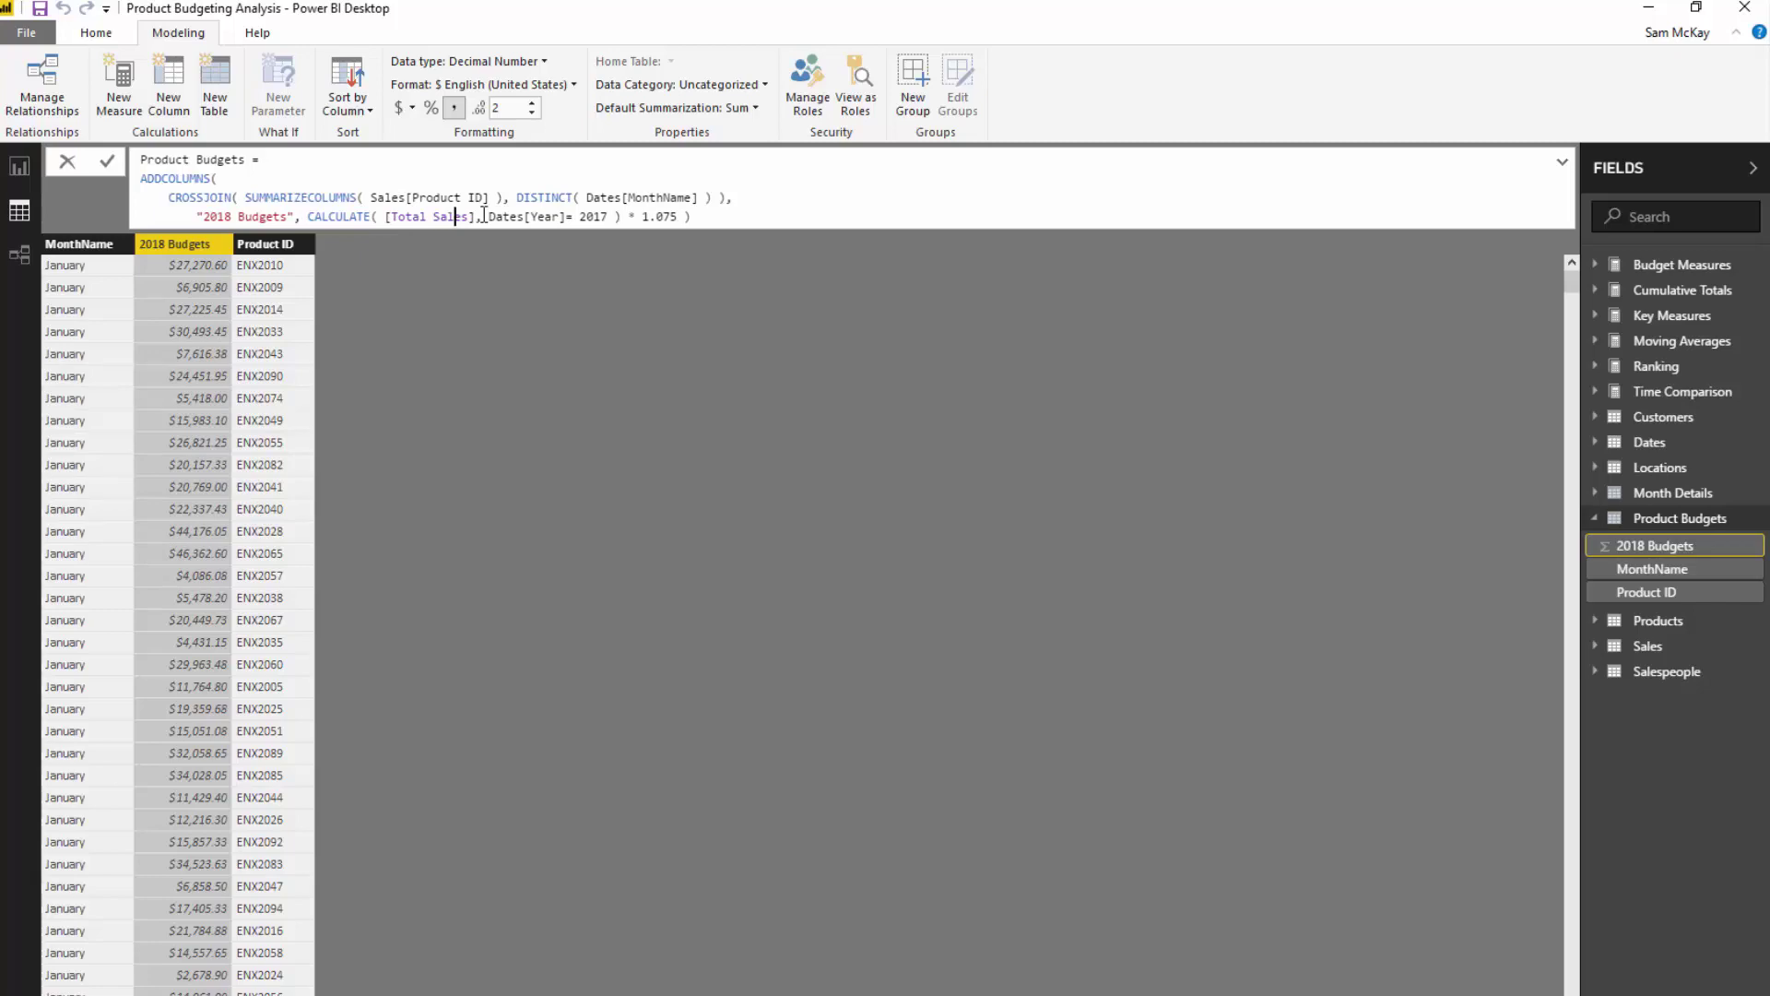
pyautogui.moveTo(476, 216); pyautogui.dragTo(385, 216)
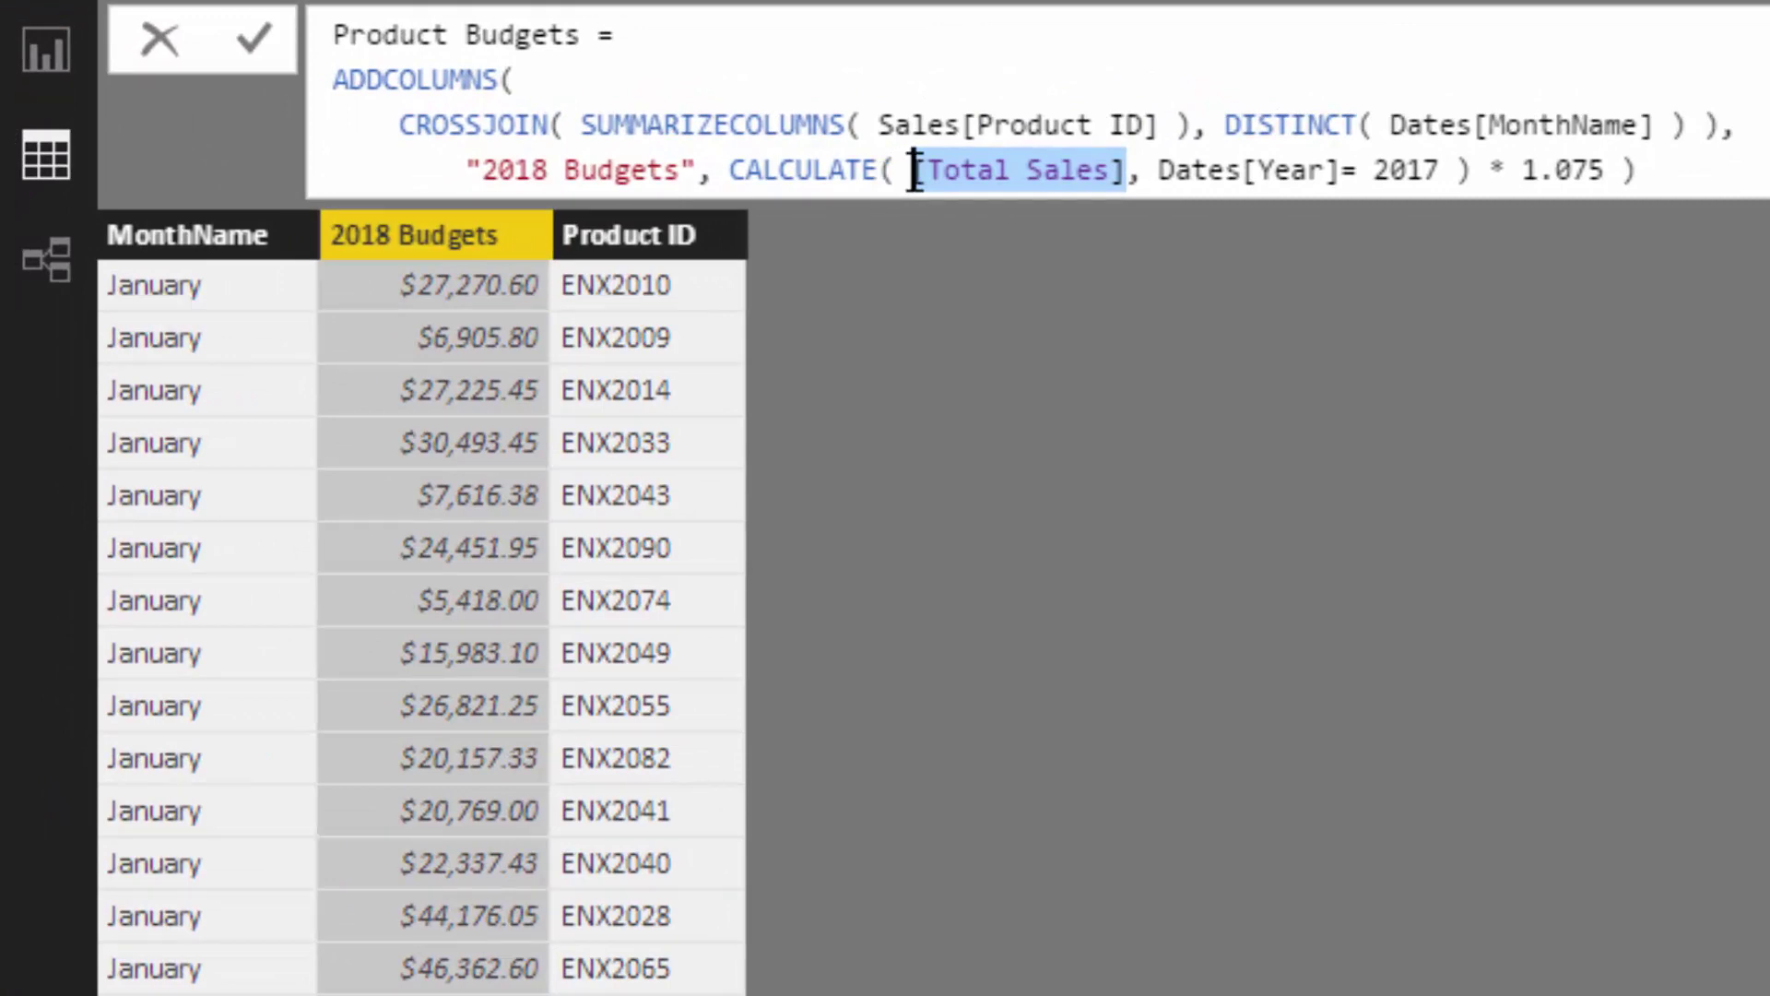
pyautogui.moveTo(916, 172); pyautogui.dragTo(1135, 166)
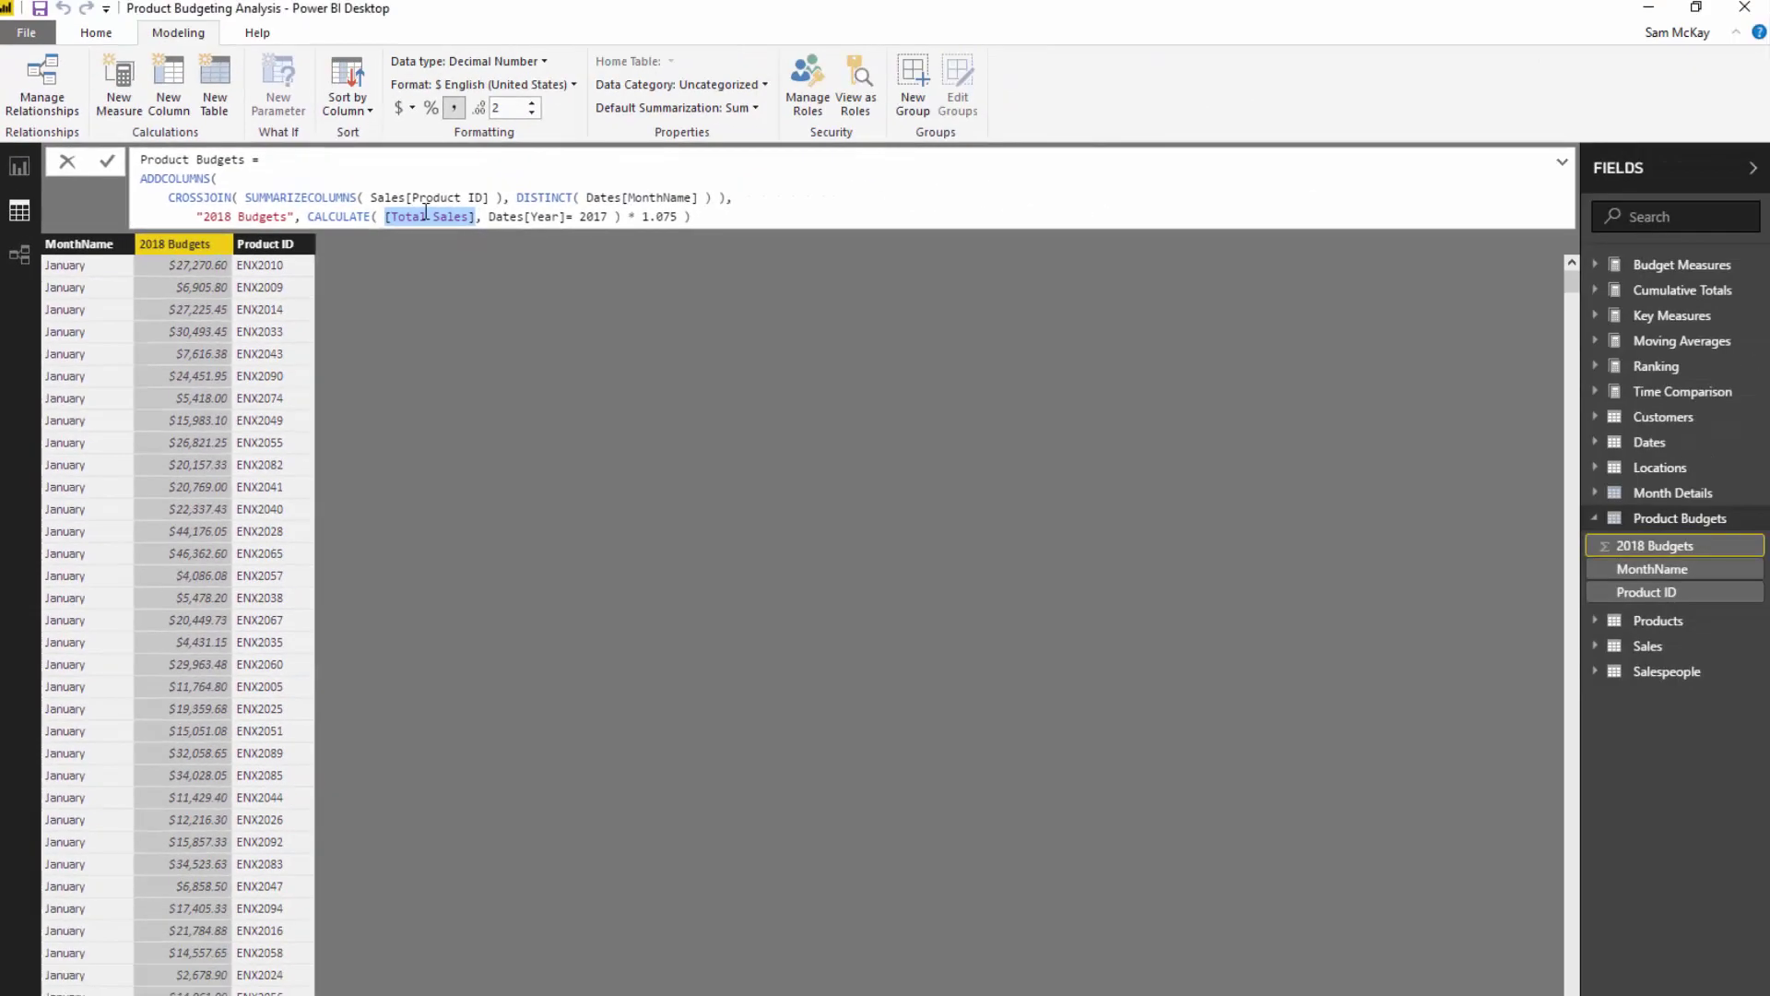
# Step: Review the Product Budgets table's relationships in Model view, then go back to the report
pyautogui.click(19, 166)
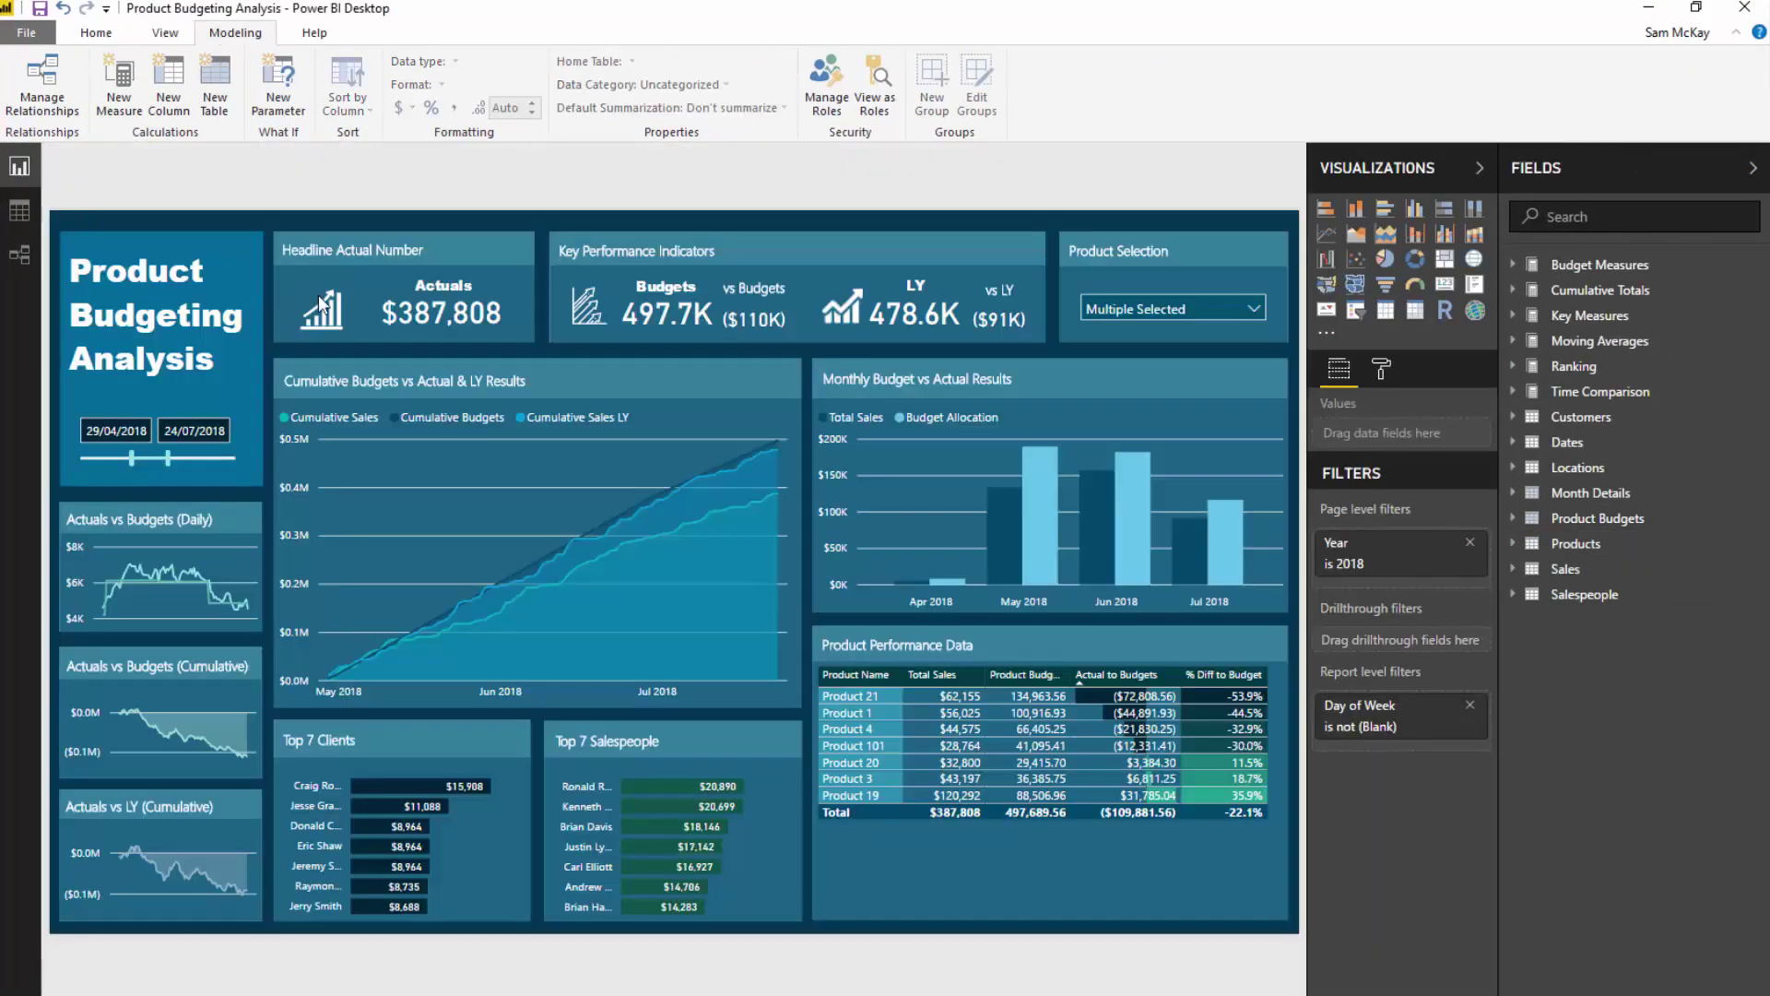
pyautogui.click(22, 255)
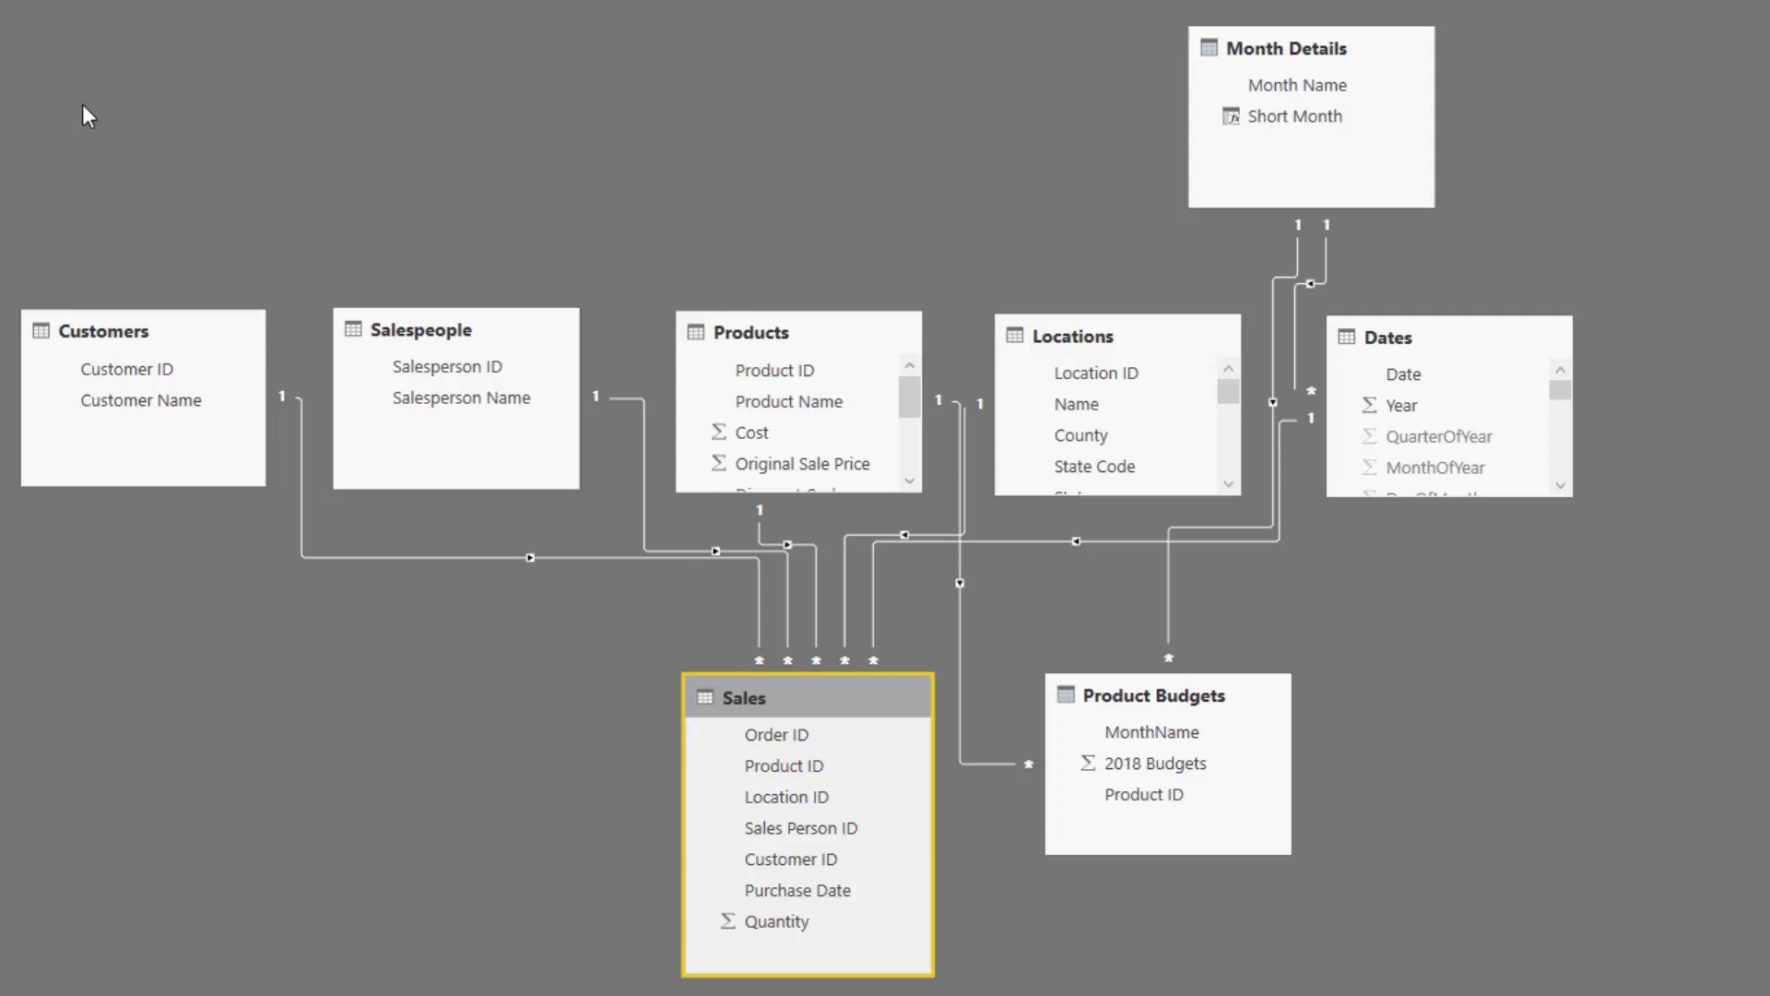
pyautogui.click(19, 166)
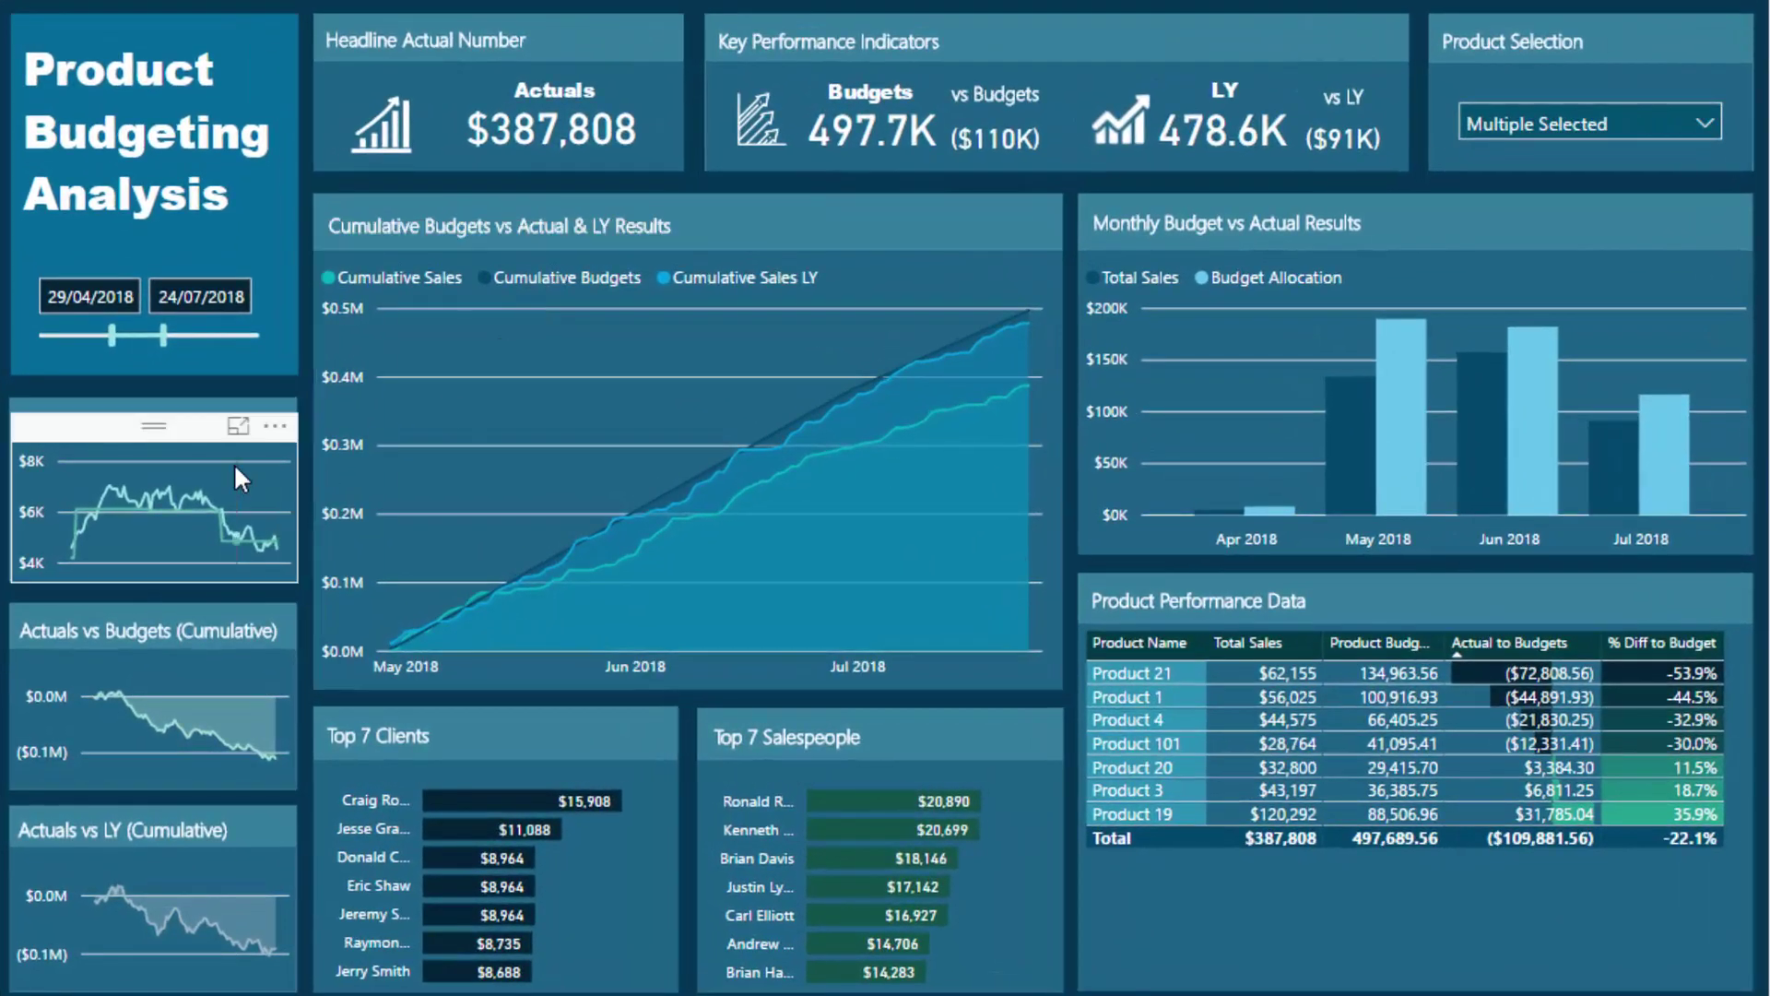
pyautogui.moveTo(236, 470)
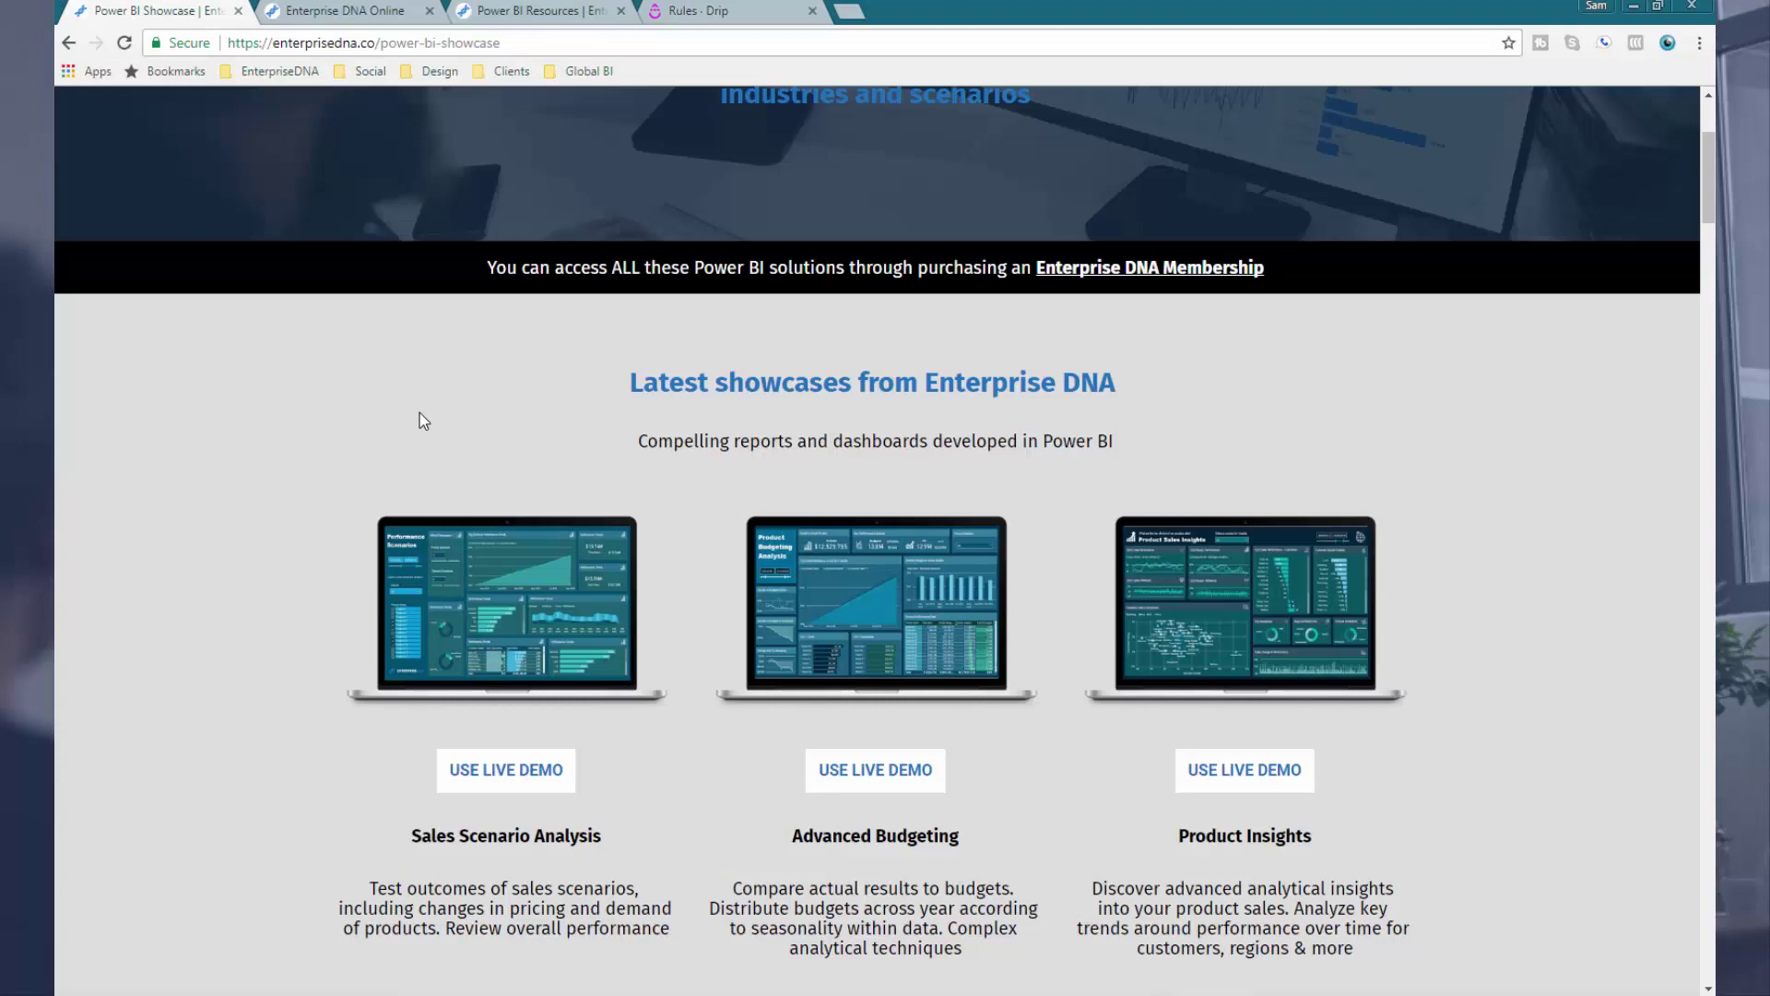
pyautogui.scroll(-1, 419, 412)
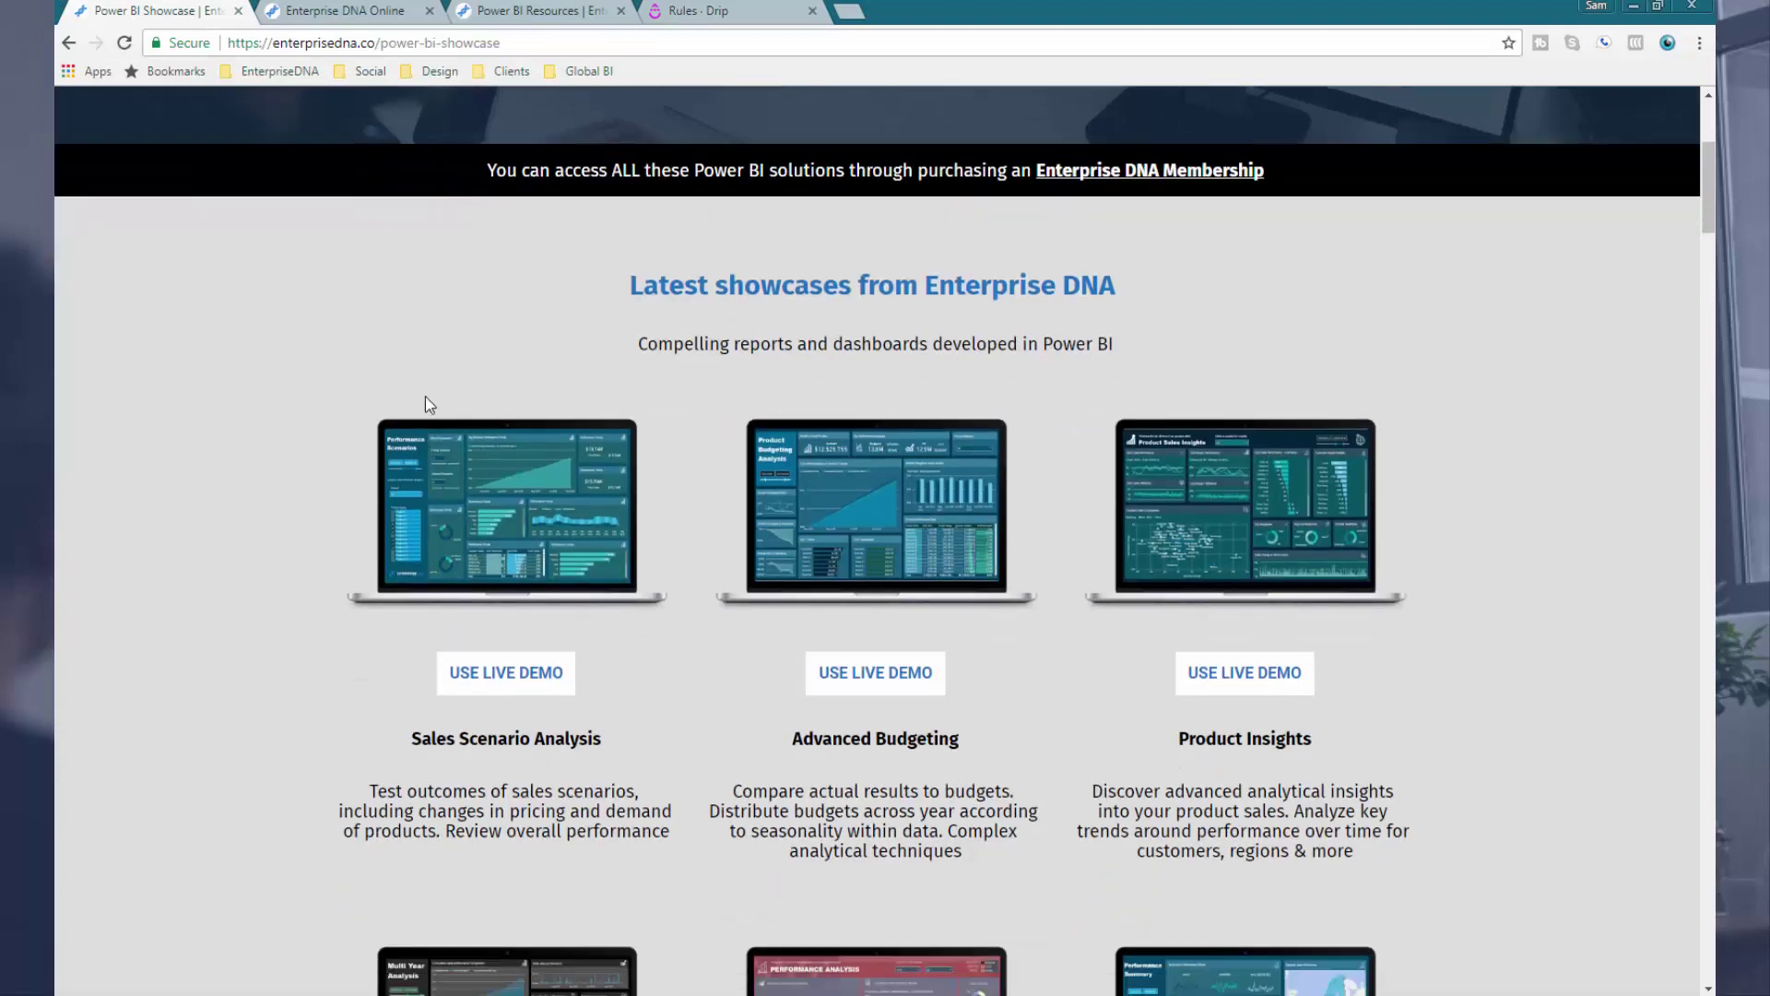
pyautogui.scroll(3, 505, 350)
pyautogui.scroll(-2, 505, 352)
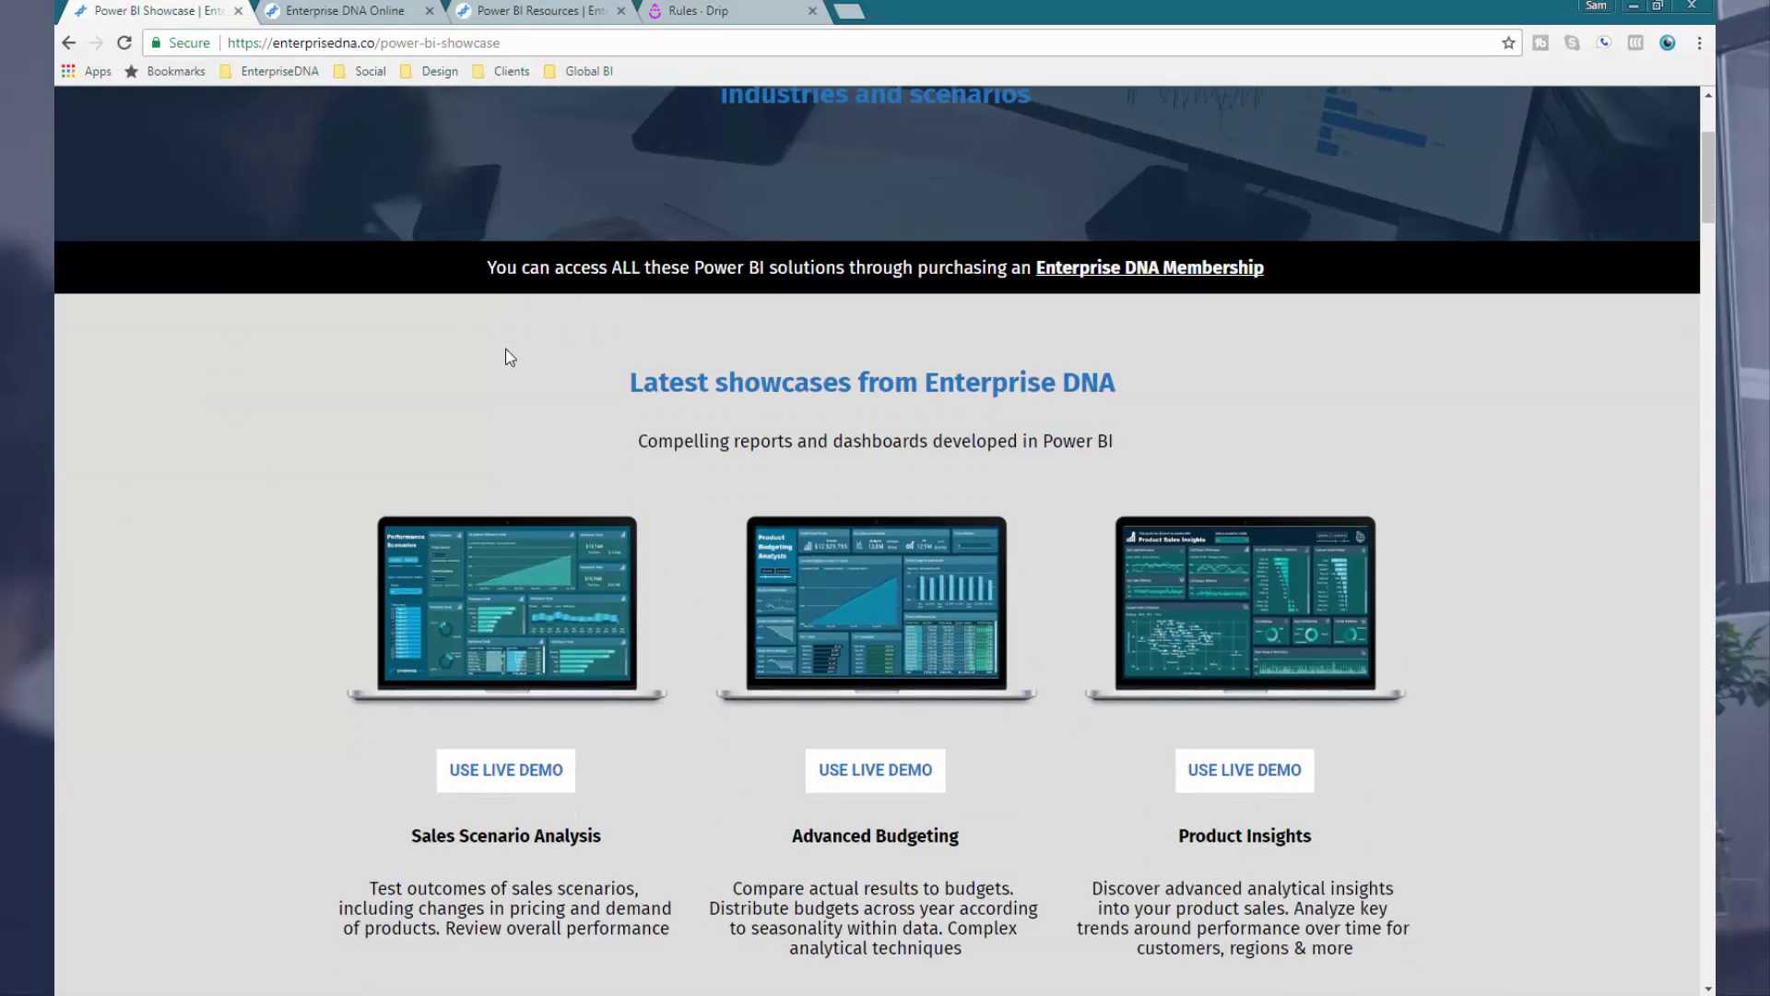